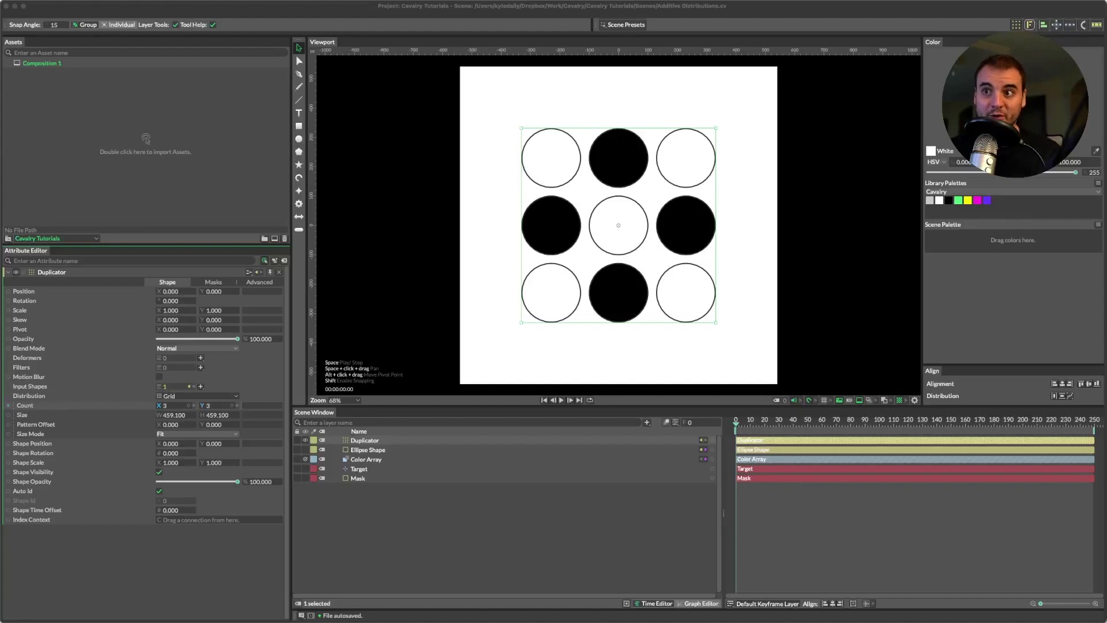
Turn on Draw Debug Information to show circle indices 0–8, and drag Grid Size to 310
left_click(196, 396)
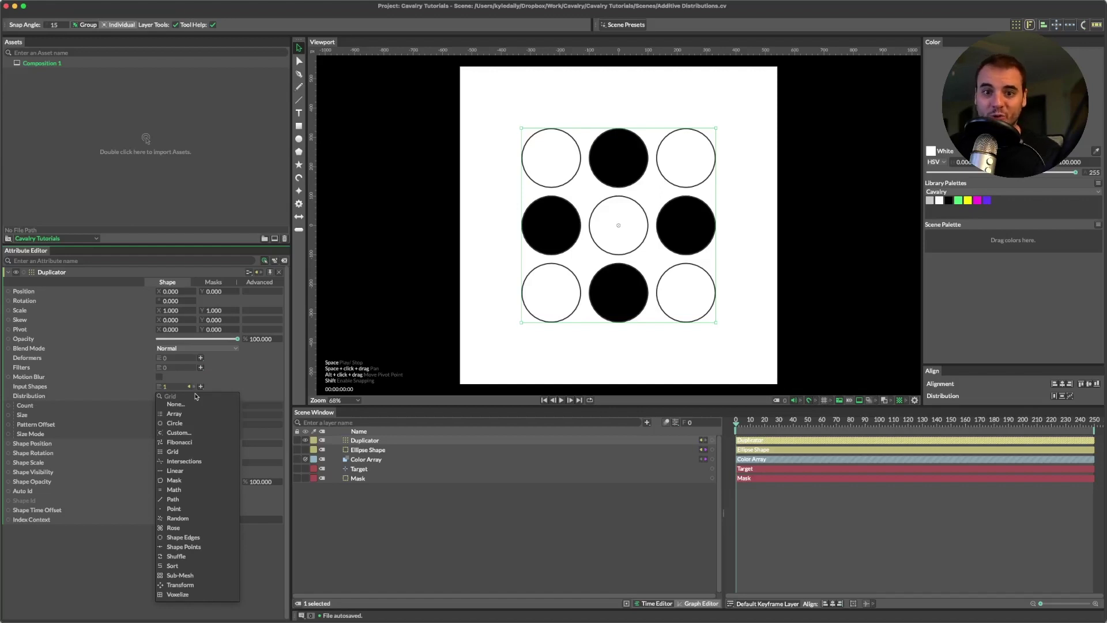
left_click(196, 397)
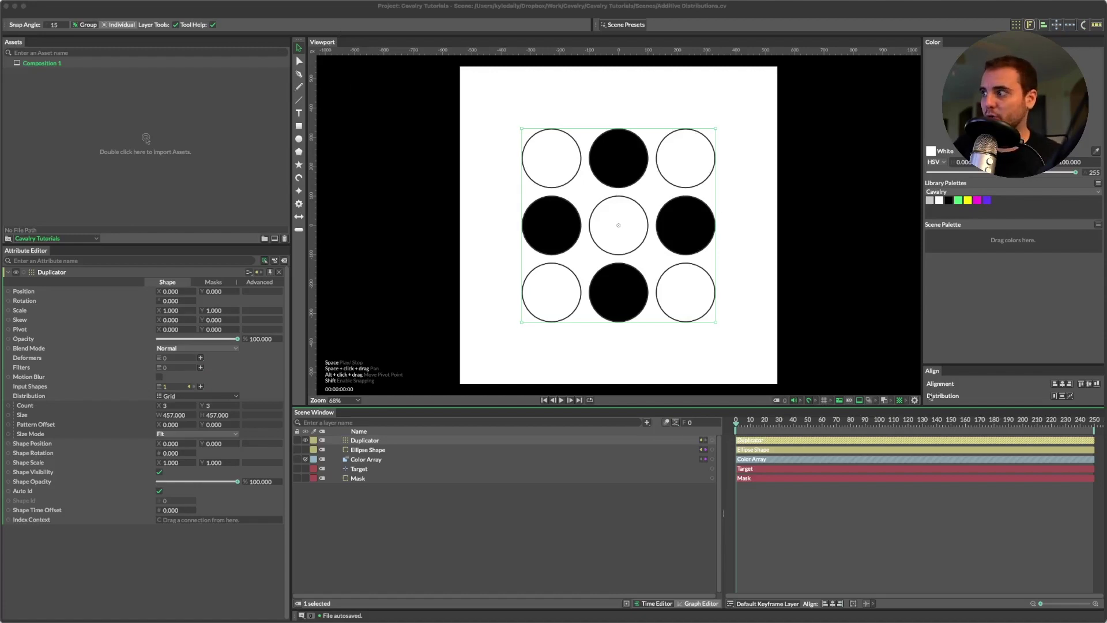
left_click(914, 402)
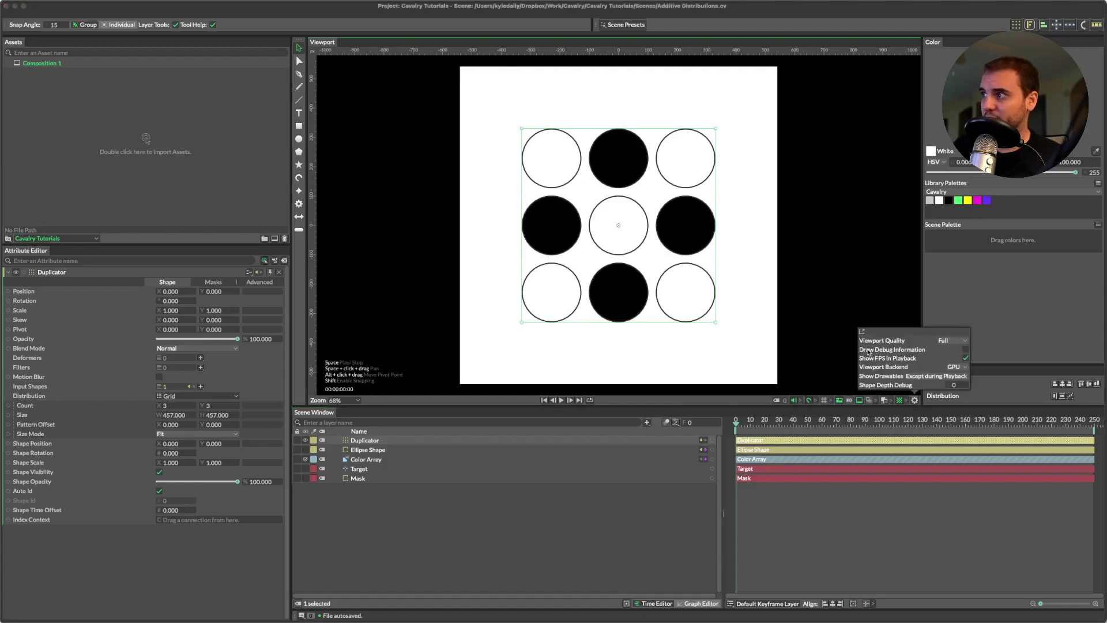
left_click(966, 349)
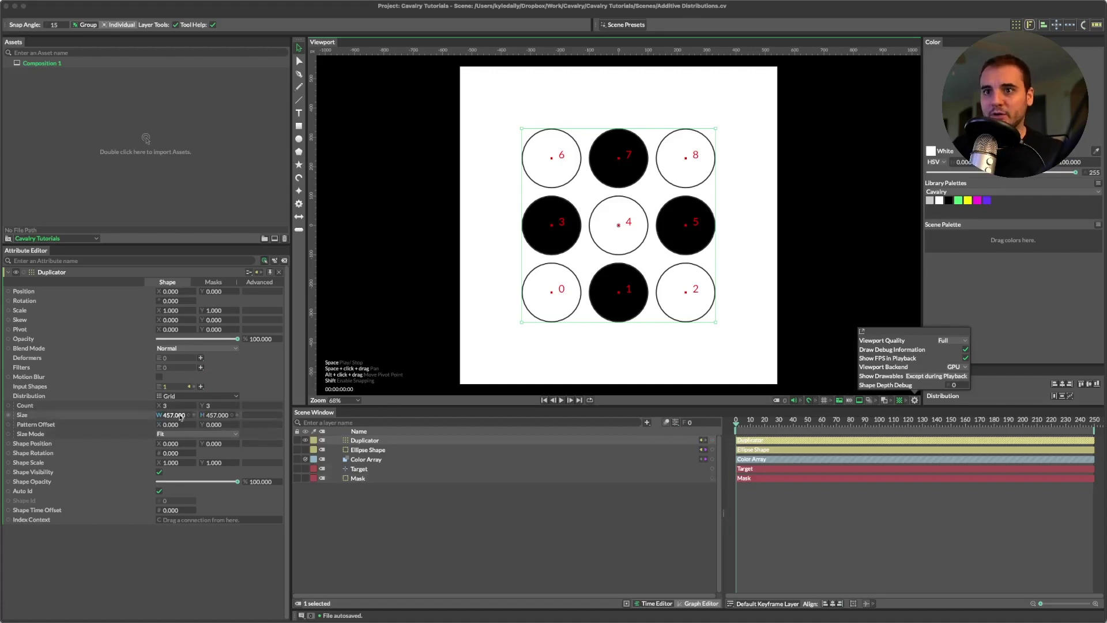
left_click_drag(176, 415, 119, 416)
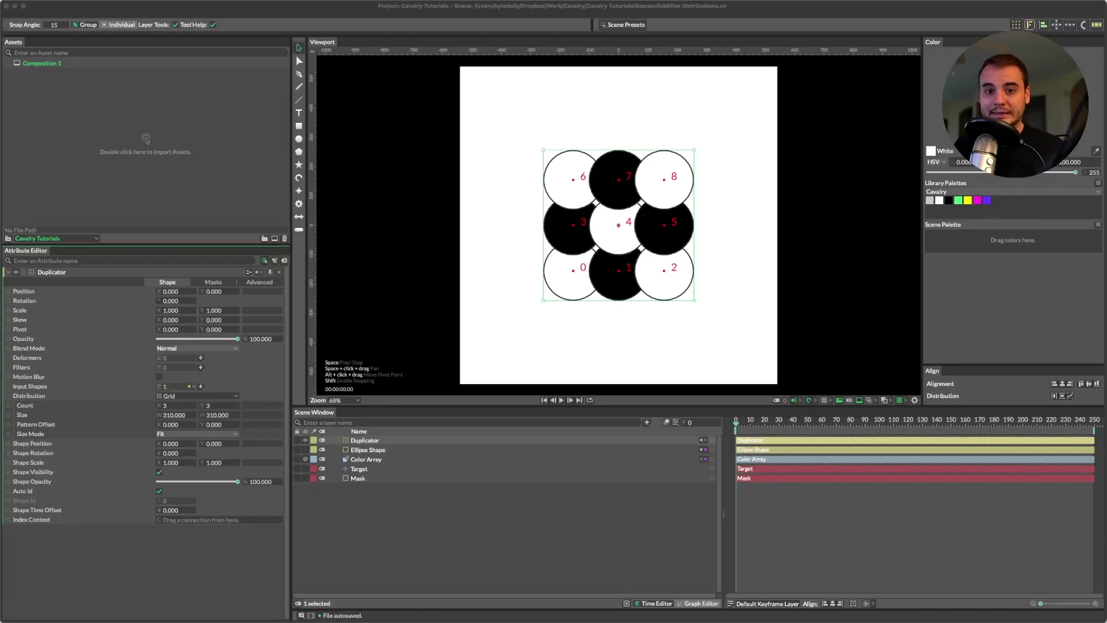
left_click(228, 397)
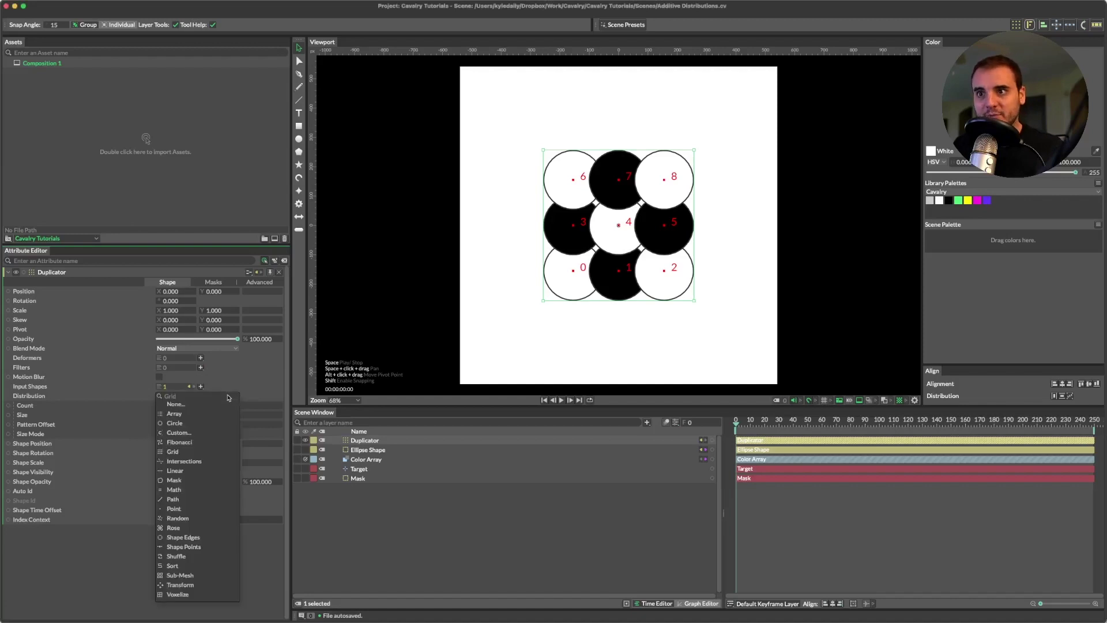
left_click(219, 424)
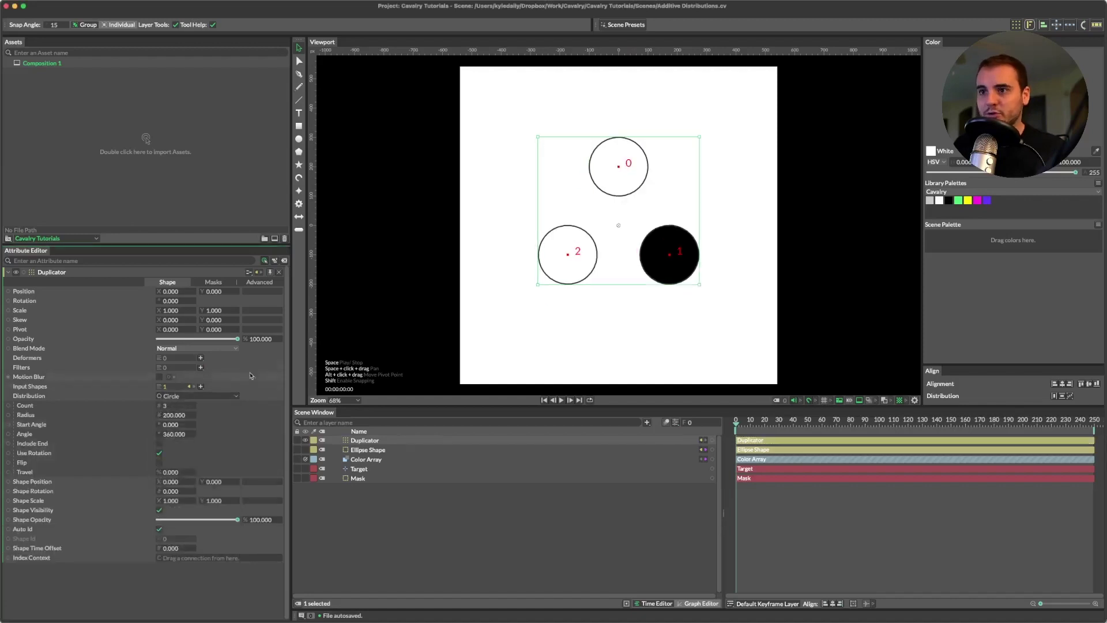
double_click(177, 406)
type("6")
key("Return")
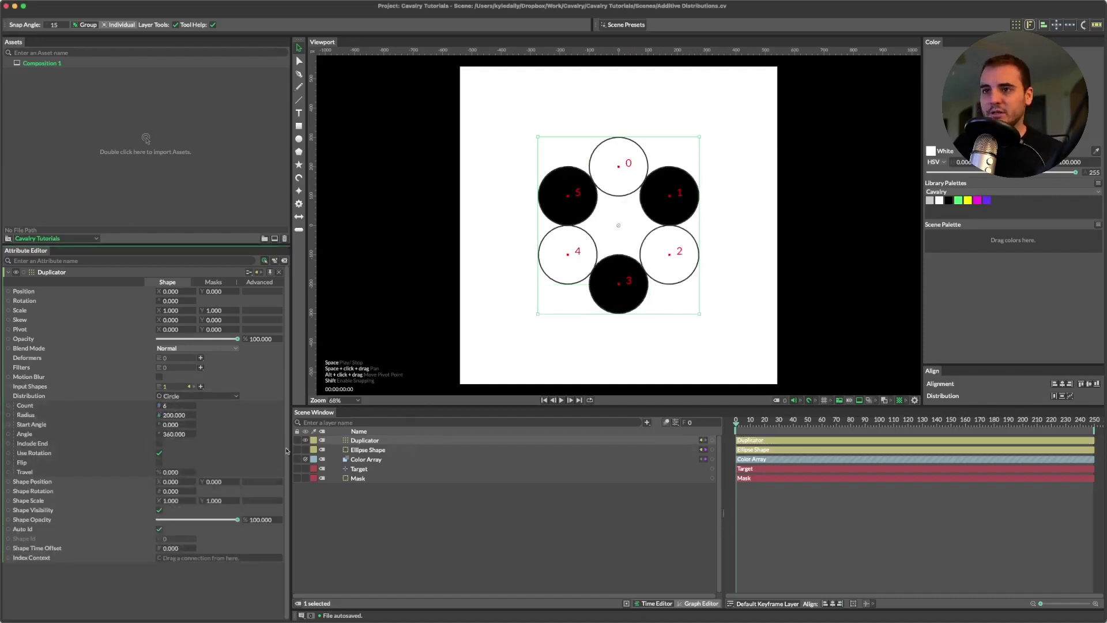
left_click_drag(173, 415, 201, 398)
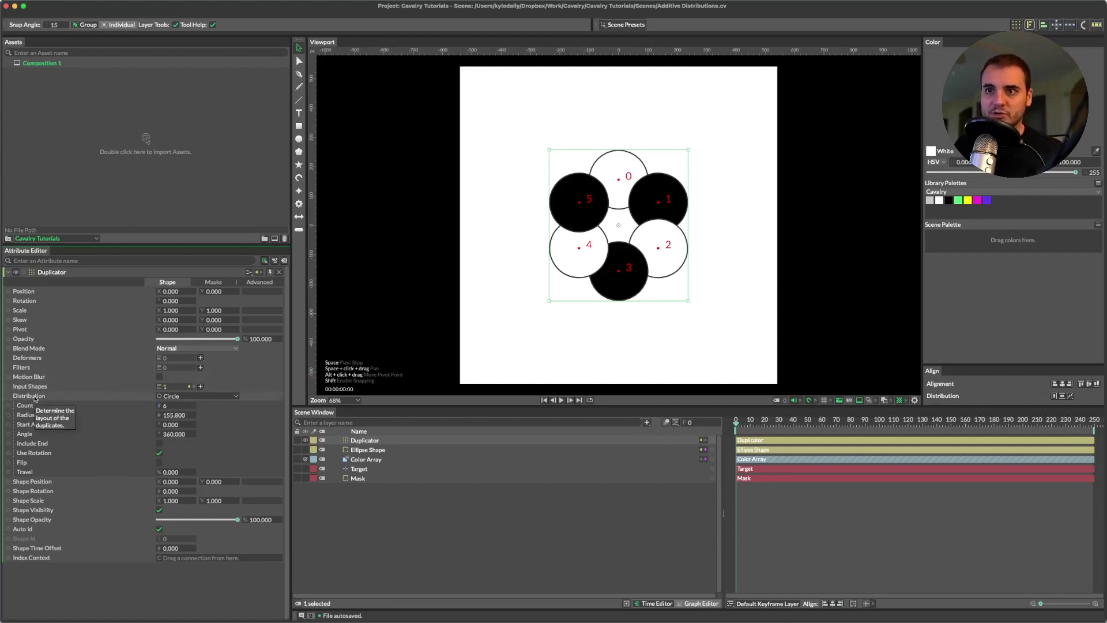
left_click(183, 399)
Switch the Duplicator to a Sort distribution with Grid as its input, in Horizontal mode
left_click(179, 455)
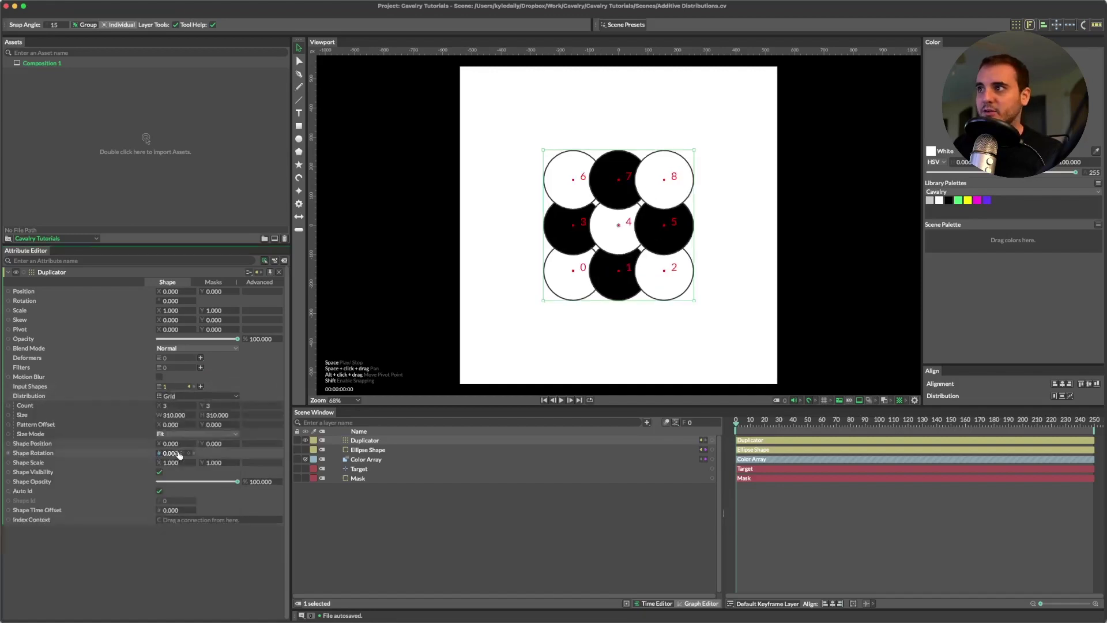
left_click(203, 397)
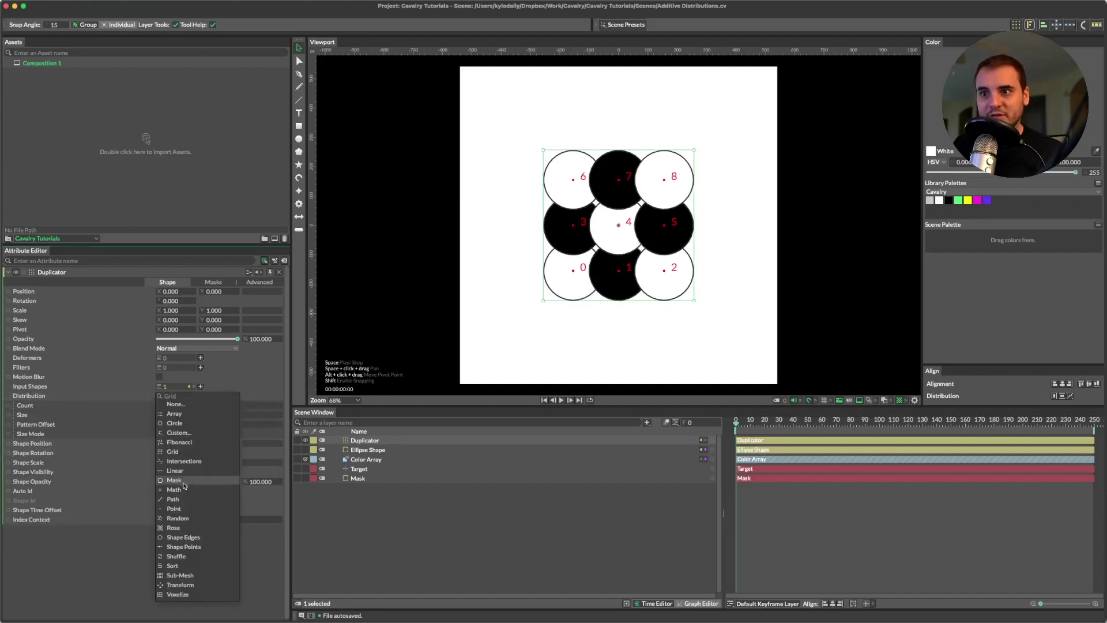
left_click(176, 567)
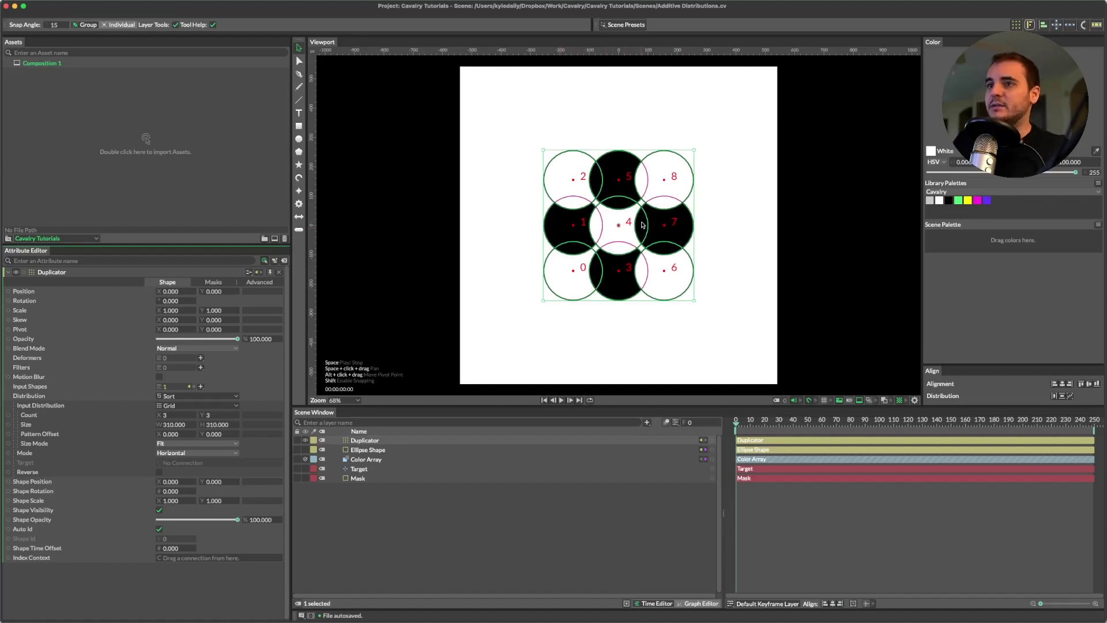
Try Vertical with Reverse, then settle on Distance From Centroid sort mode with Reverse off
left_click(185, 456)
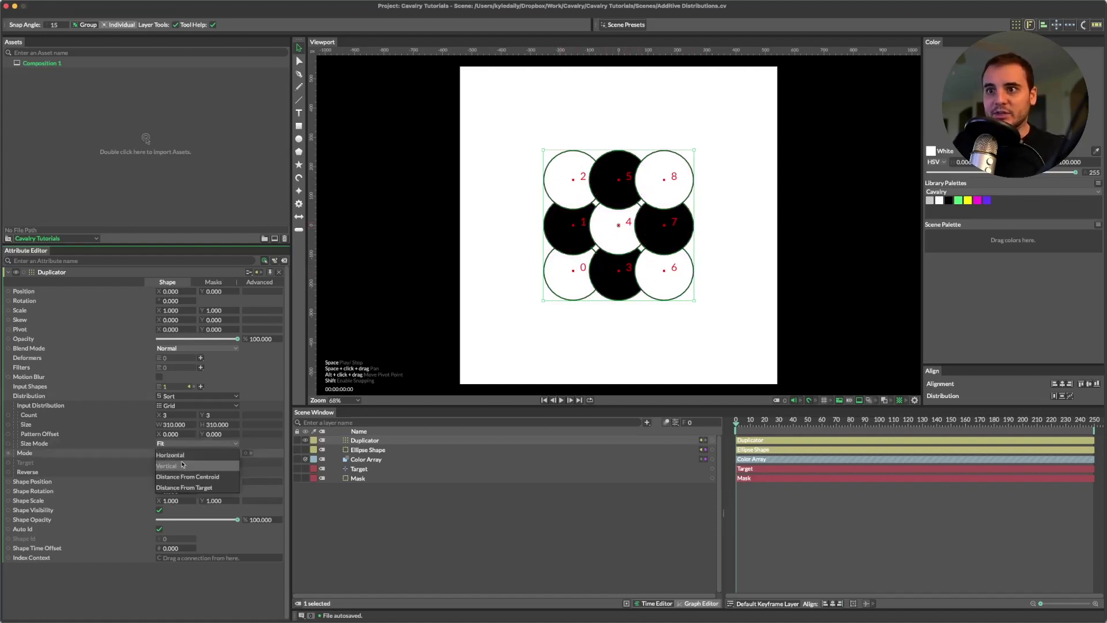
left_click(183, 465)
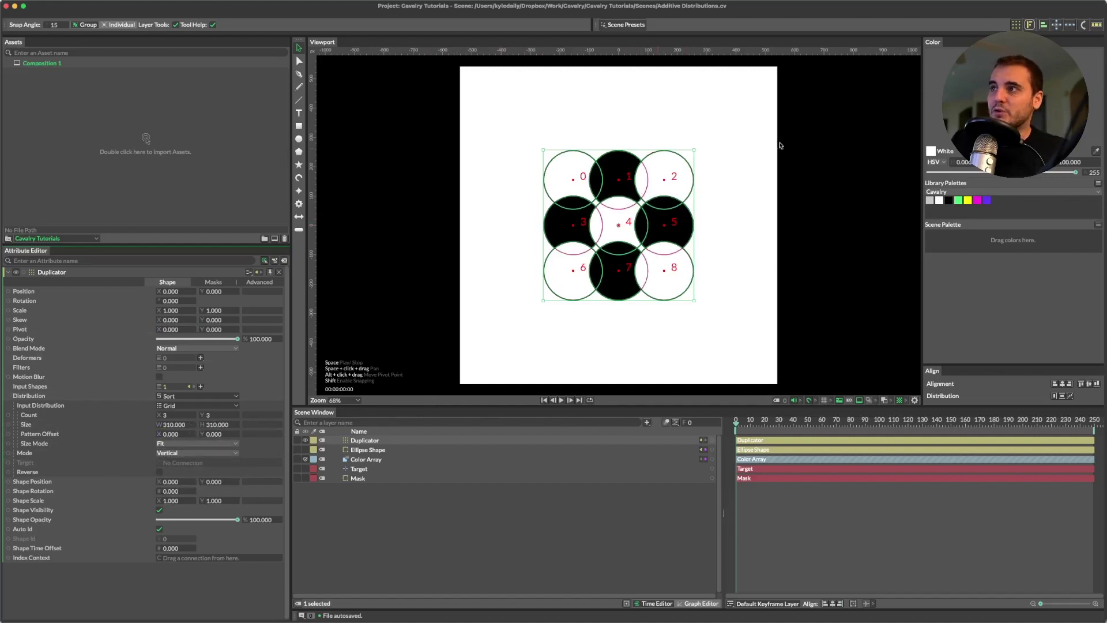
left_click(160, 473)
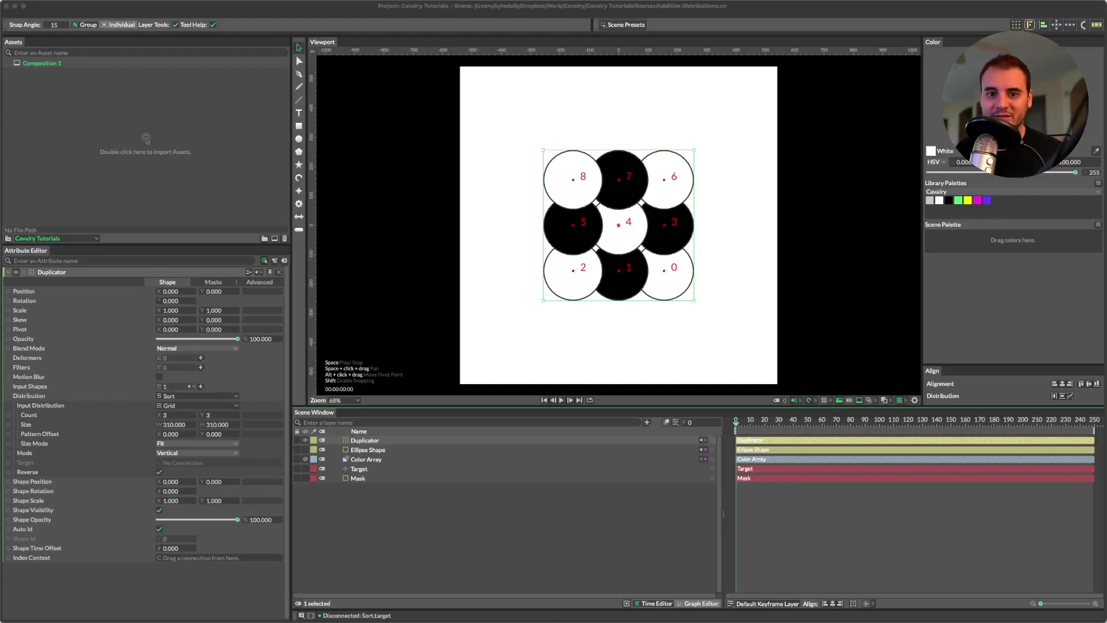
left_click(185, 454)
left_click(185, 467)
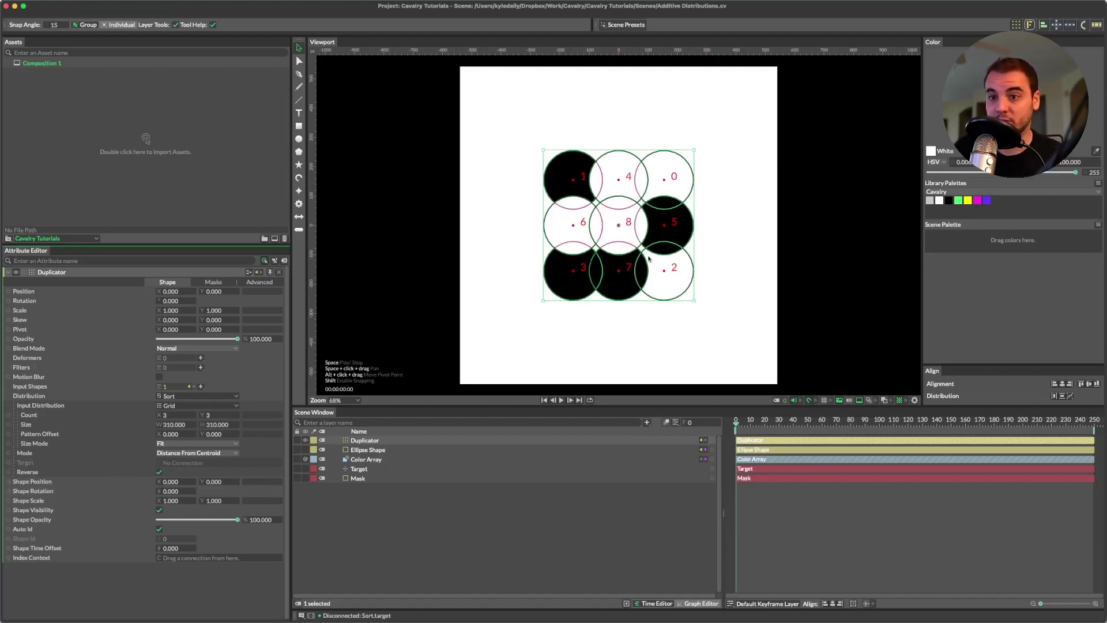
left_click(159, 473)
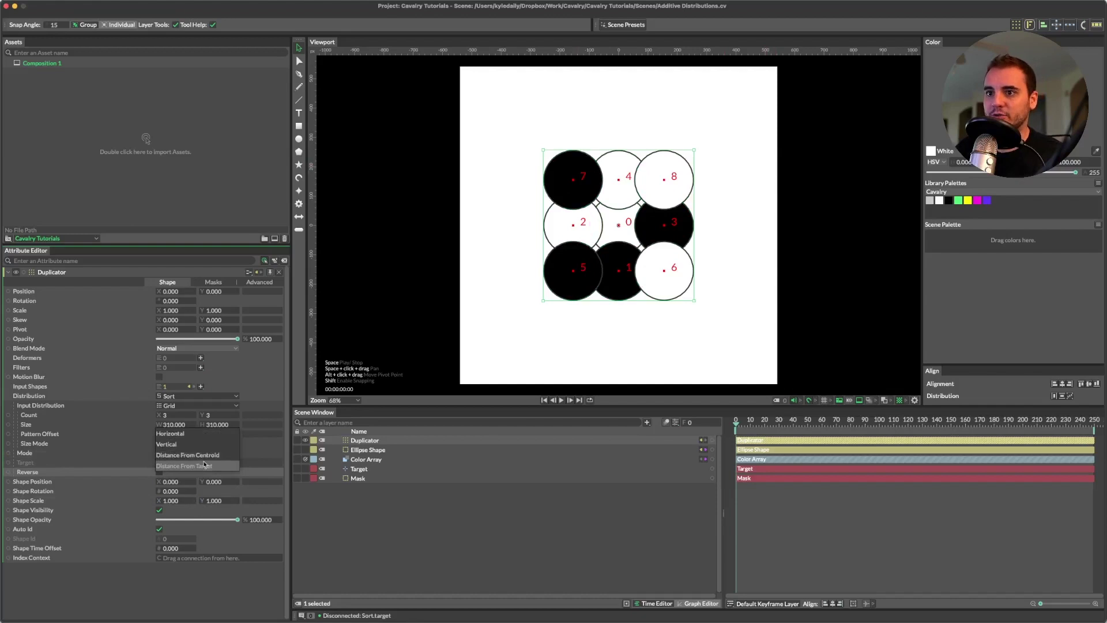
Set Sort mode to Distance From Target, link the Target layer and shift it sideways
left_click(204, 464)
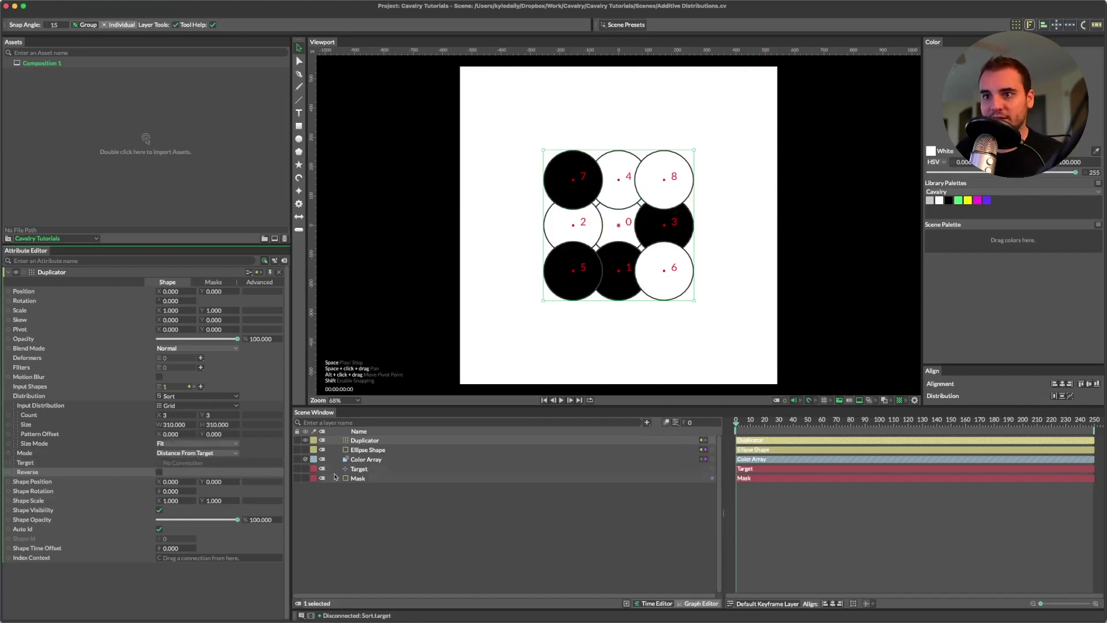
left_click_drag(353, 471, 191, 467)
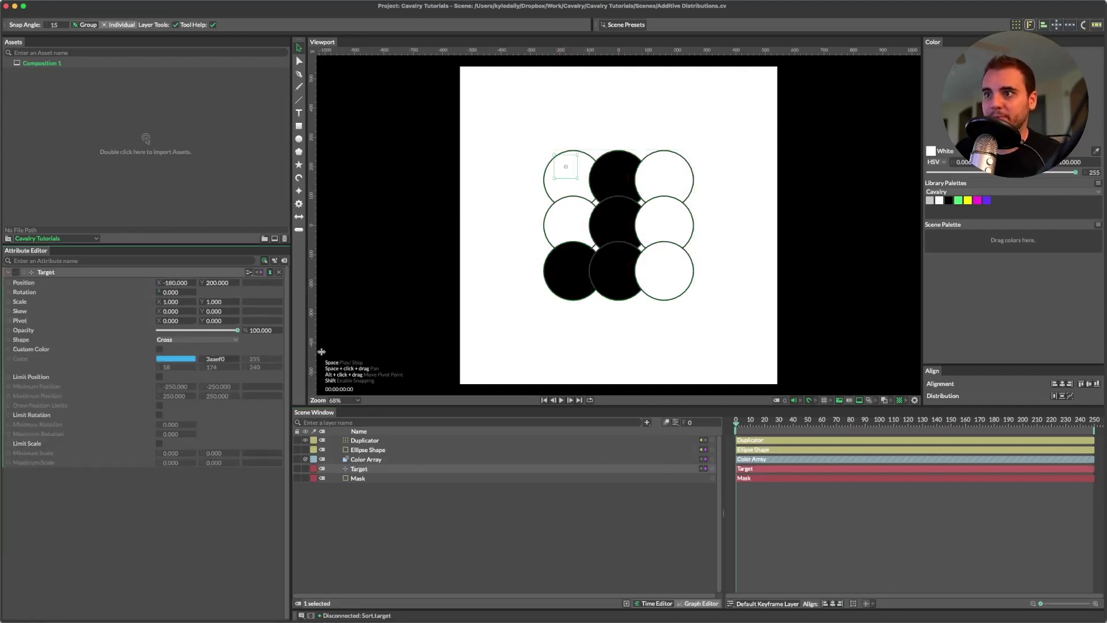
left_click(367, 440)
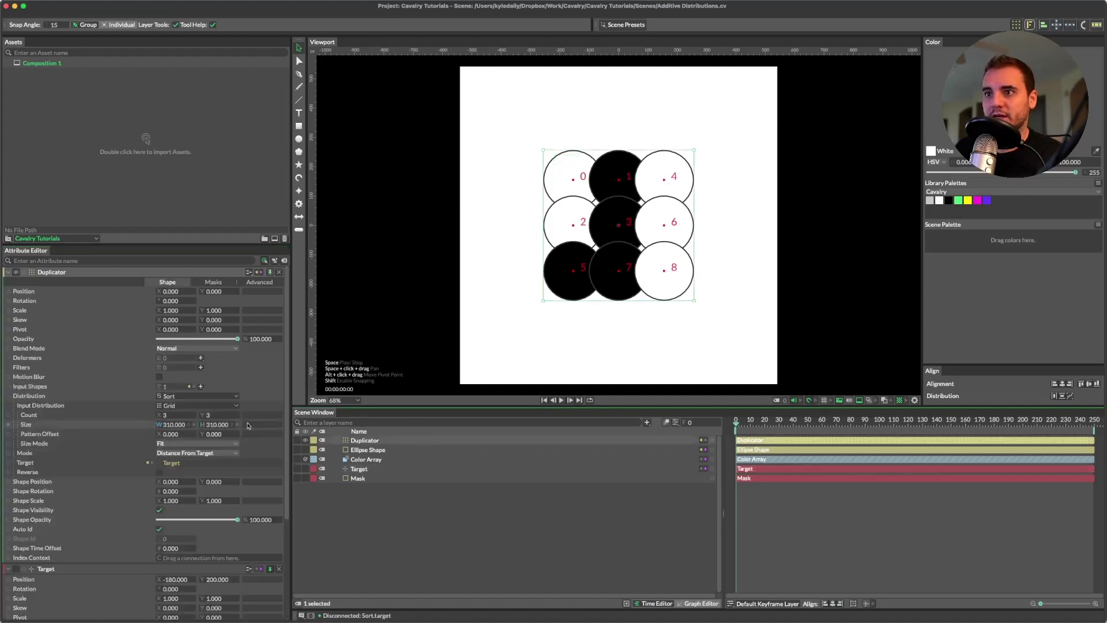
scroll(197, 521, "down", 1)
mouse_move(167, 568)
left_mouse_down()
mouse_move(219, 568)
mouse_move(187, 569)
left_mouse_up()
Turn on the Sort's Reverse and slide the Target further right across the grid
left_click(316, 469)
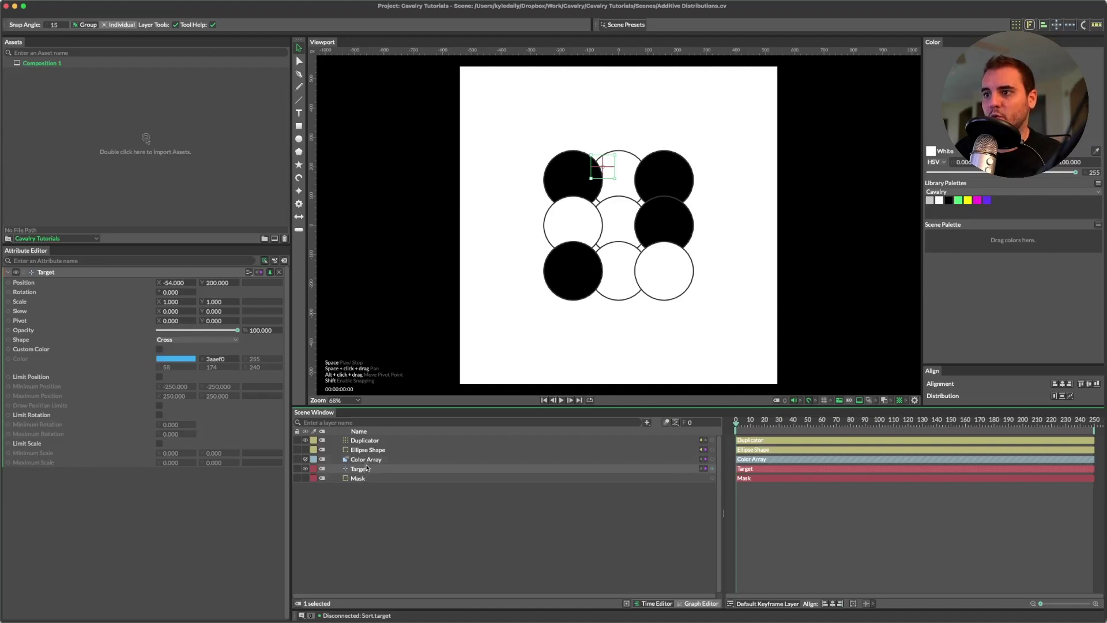
left_click(368, 459, "shift")
left_click(365, 440)
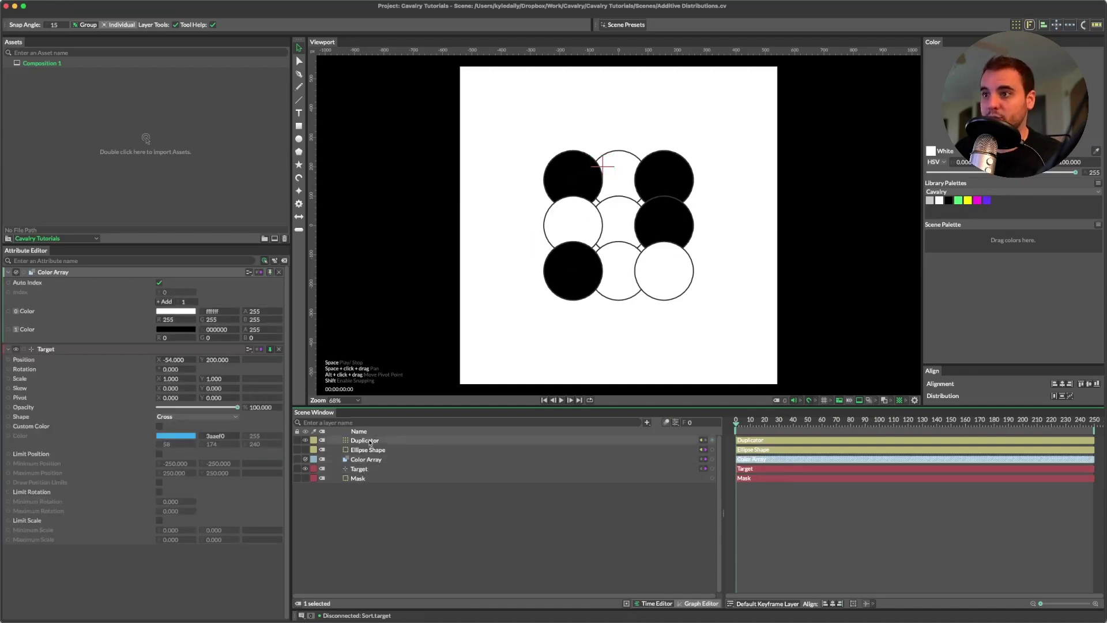
left_click(158, 472)
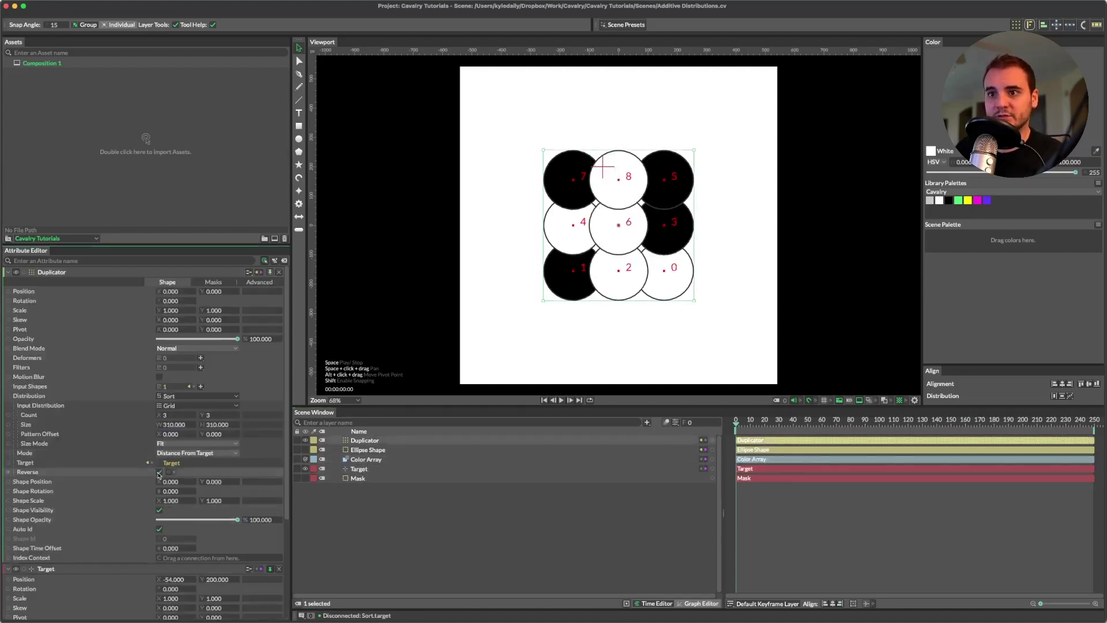
mouse_move(167, 579)
left_mouse_down()
mouse_move(223, 580)
mouse_move(175, 581)
left_mouse_up()
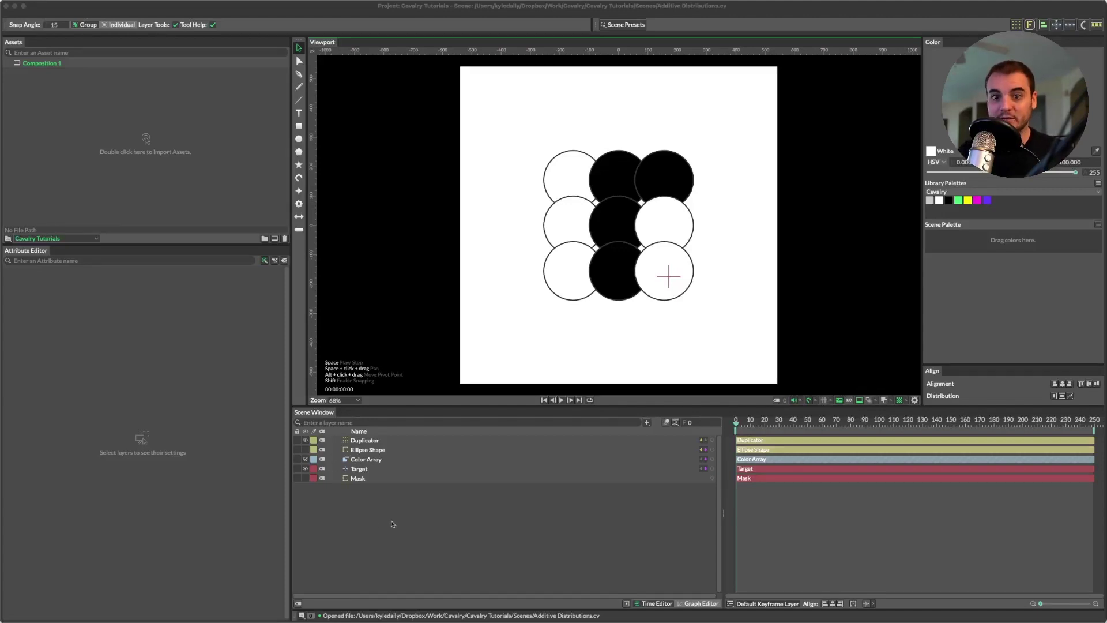
Add a Stagger behaviour to Shape Scale with a maximum of 2
left_click(365, 440)
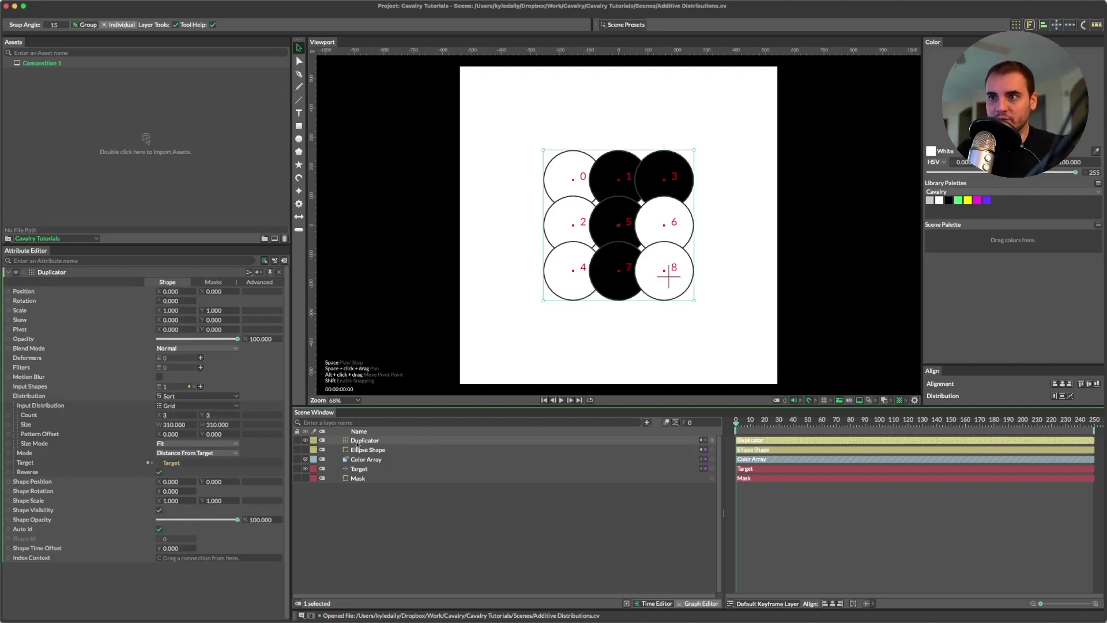
right_click(34, 502)
mouse_move(81, 536)
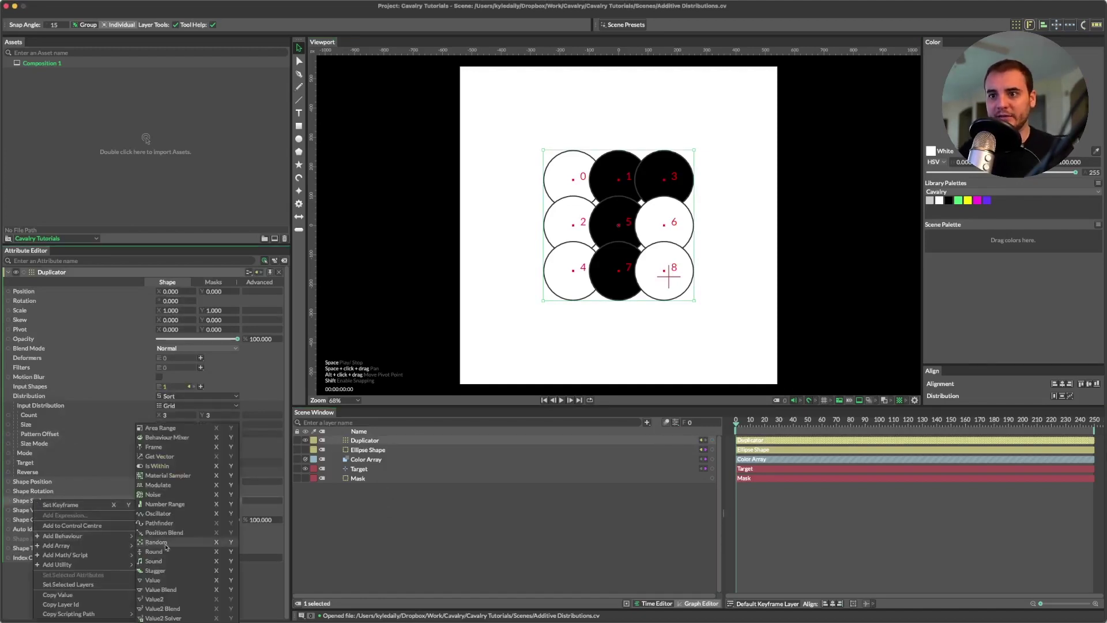
left_click(157, 571)
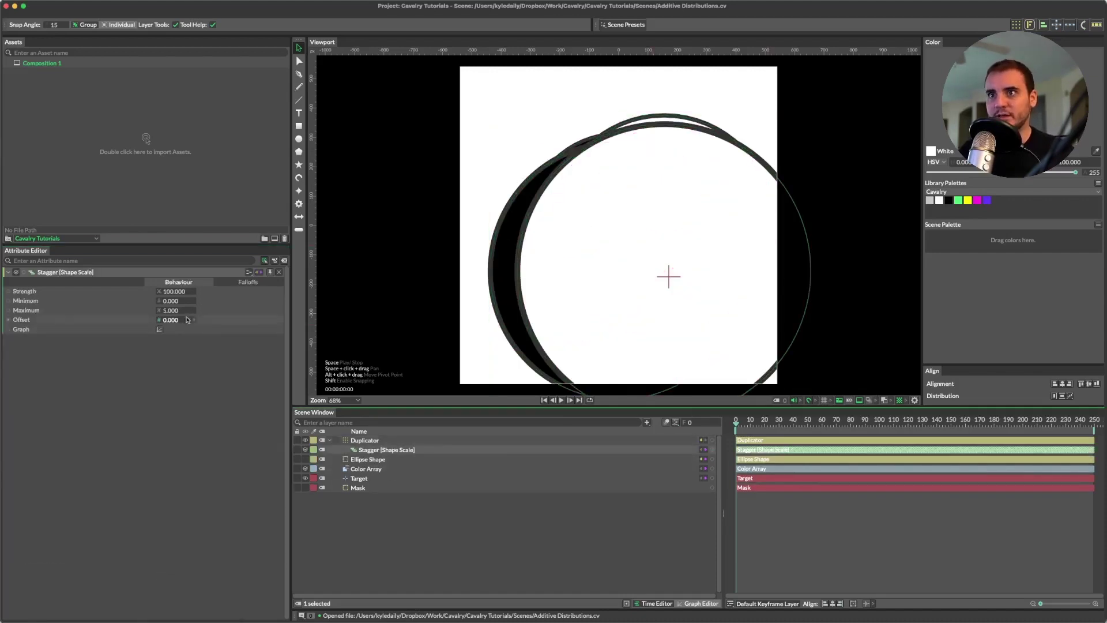
double_click(170, 310)
type("2")
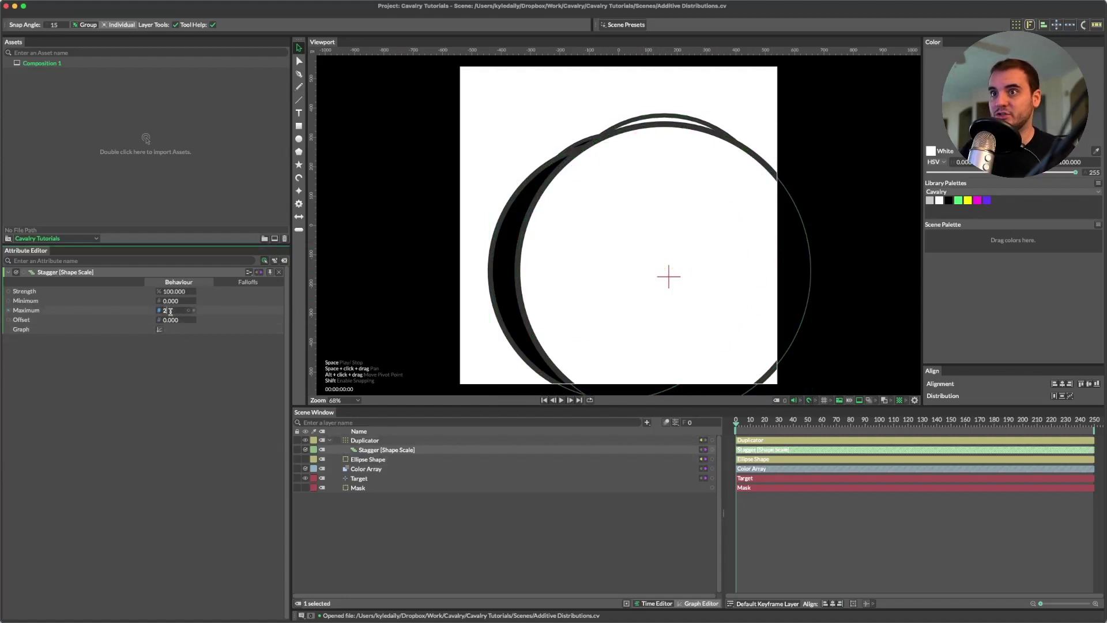
key("Return")
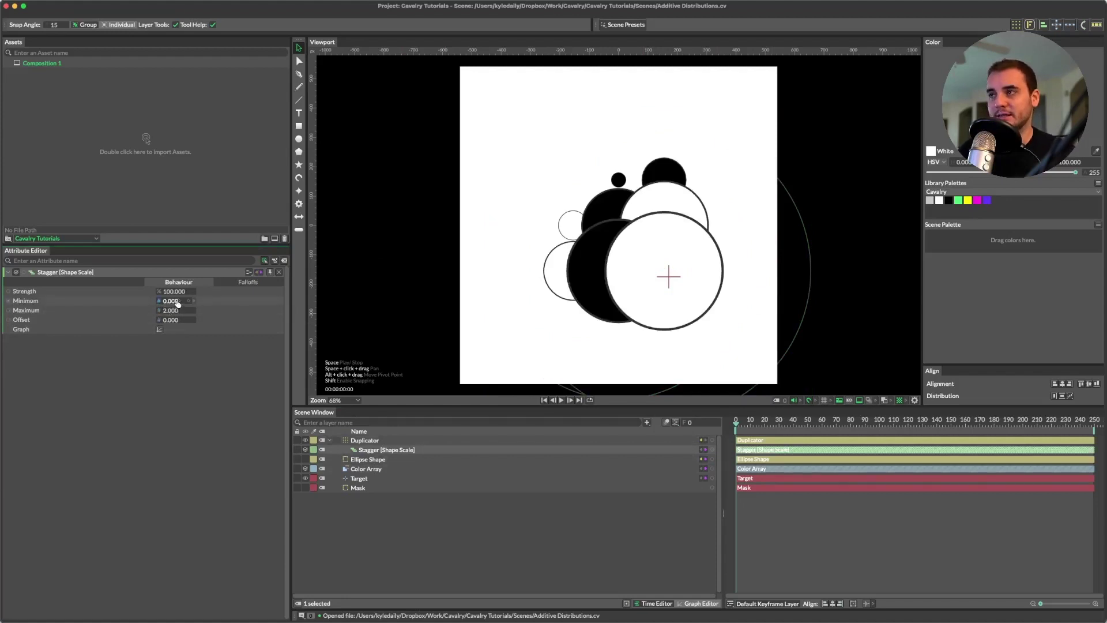
Set the stagger's Minimum scale to 0.5
left_click(361, 441)
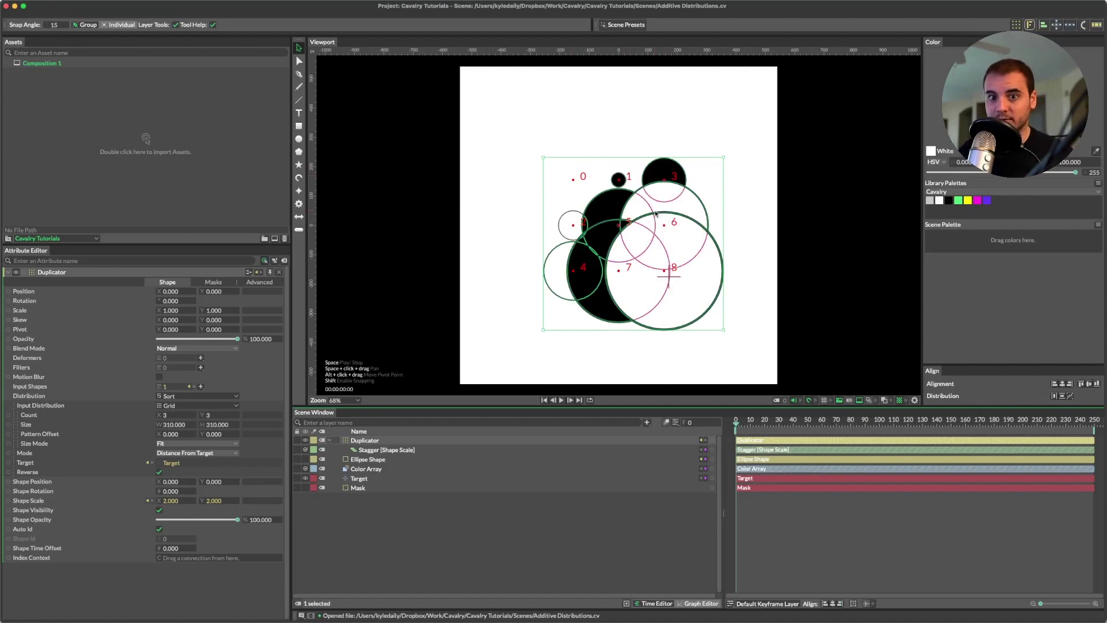
left_click(381, 451)
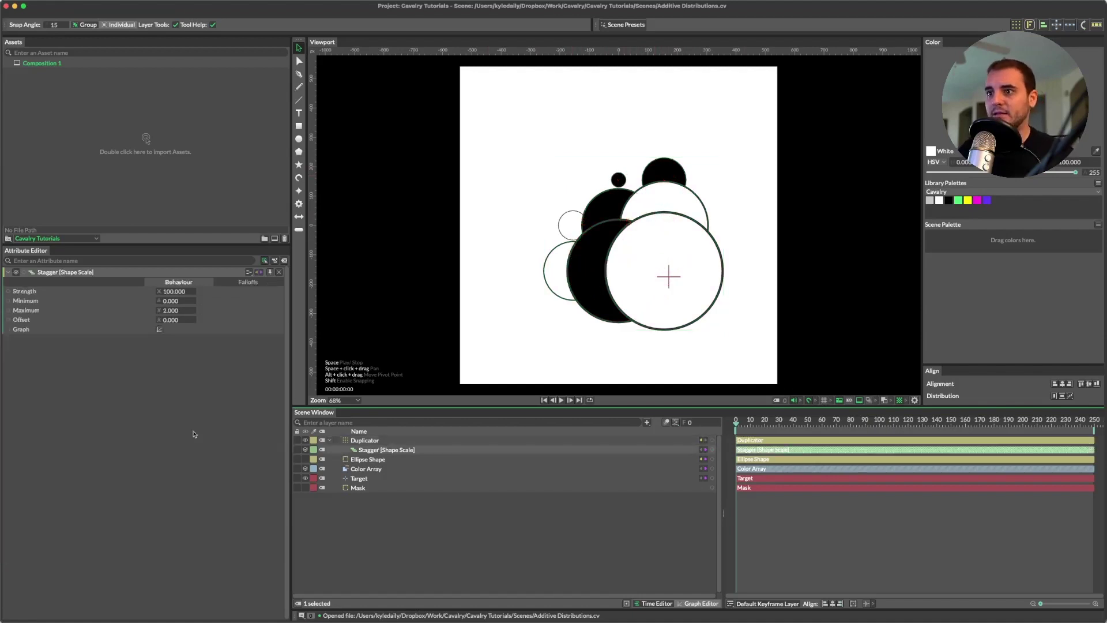
left_click(174, 301)
type("0.5")
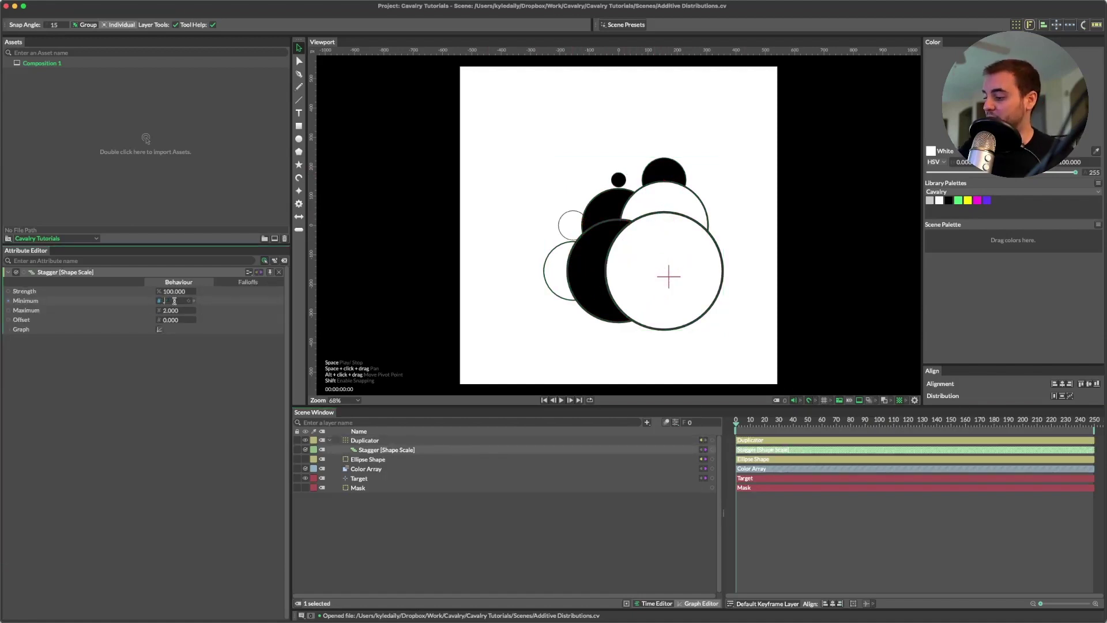
key("Return")
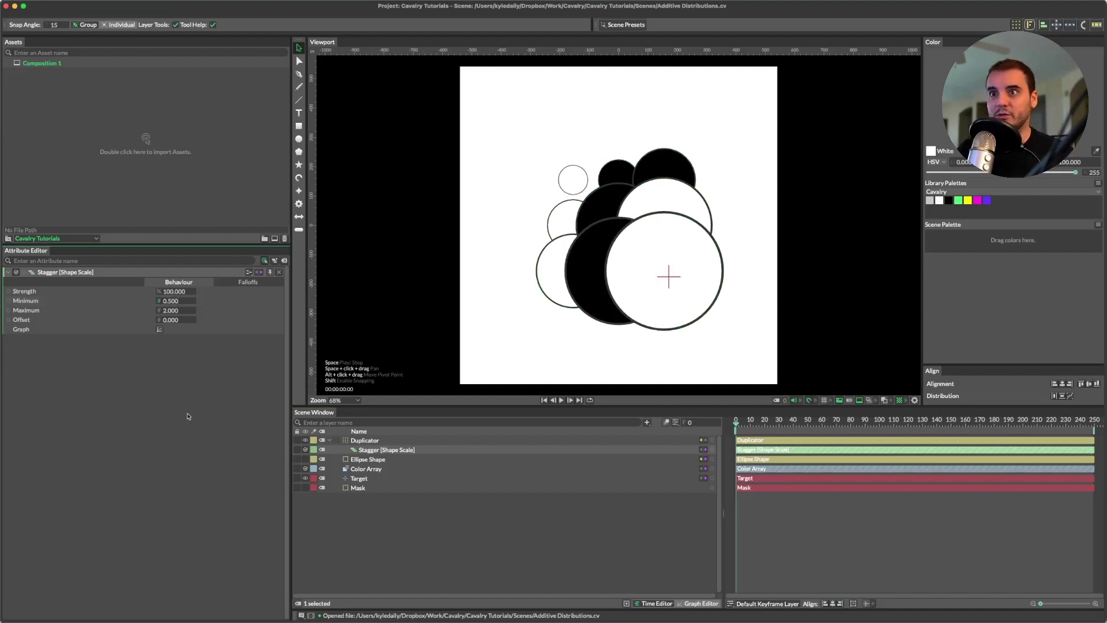
Reshape the stagger Graph curve so it rises from bottom-left to top-right
left_click(160, 330)
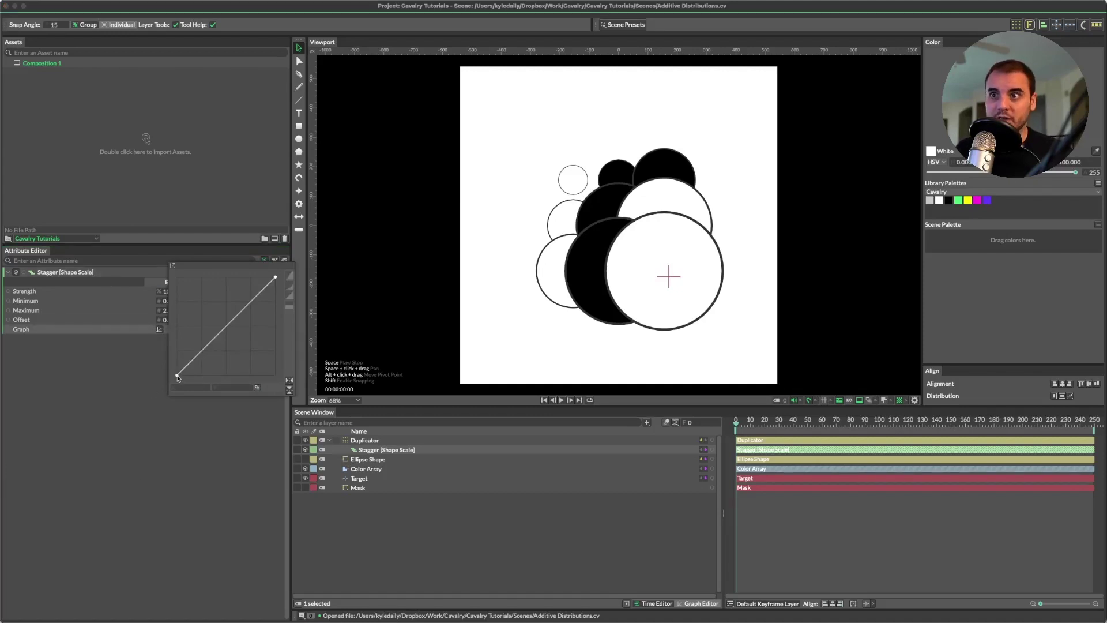
left_click_drag(178, 379, 176, 278)
left_click(161, 251)
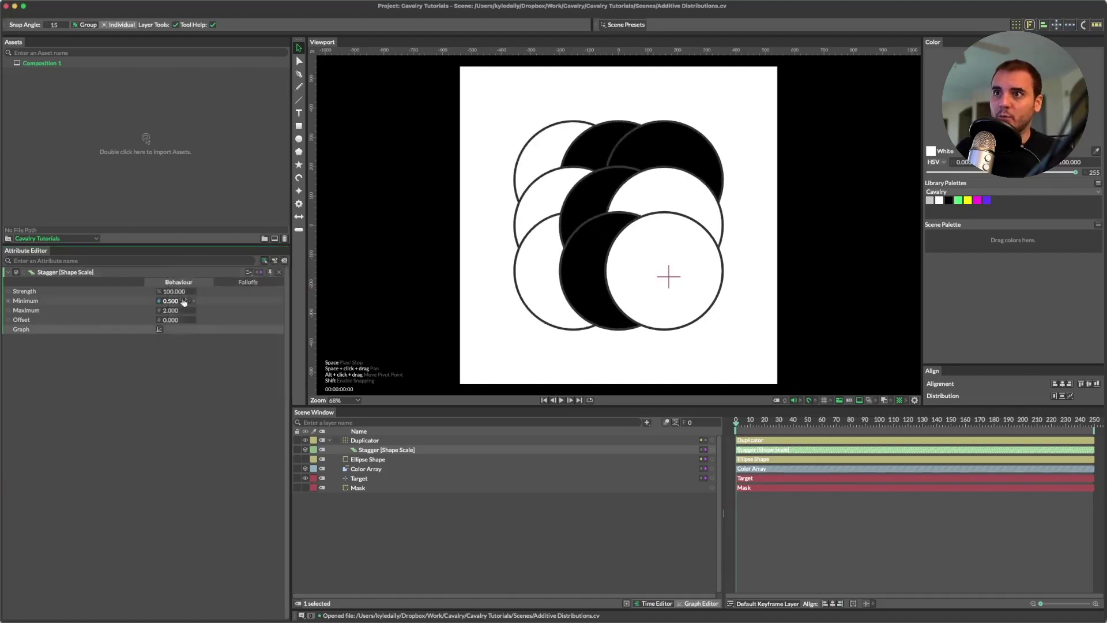
left_click(160, 329)
left_click_drag(276, 280, 280, 410)
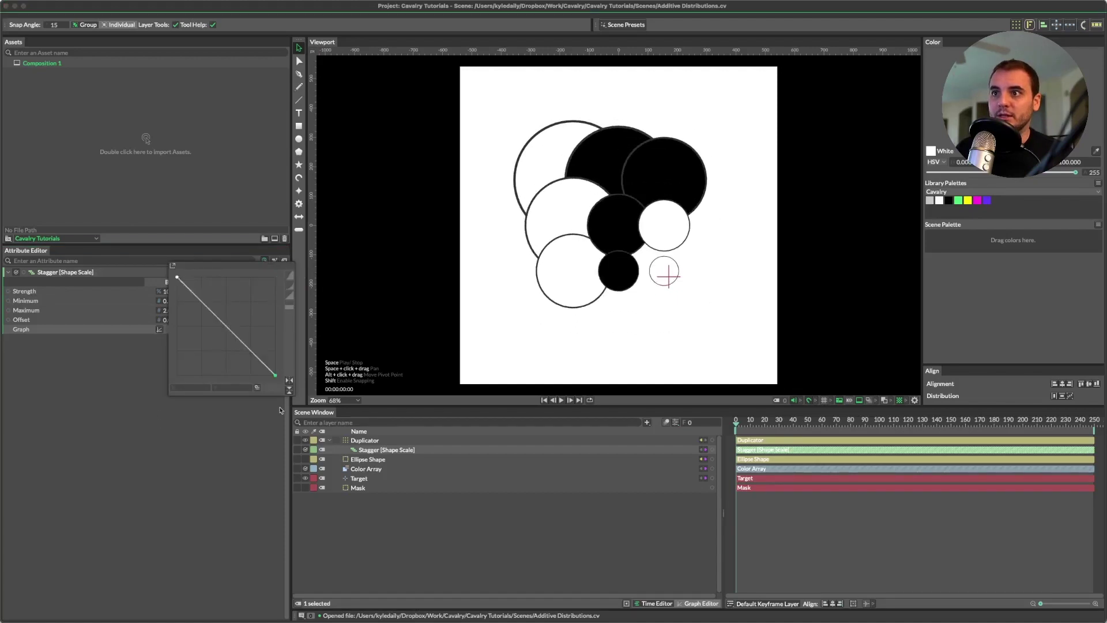
left_click(284, 419)
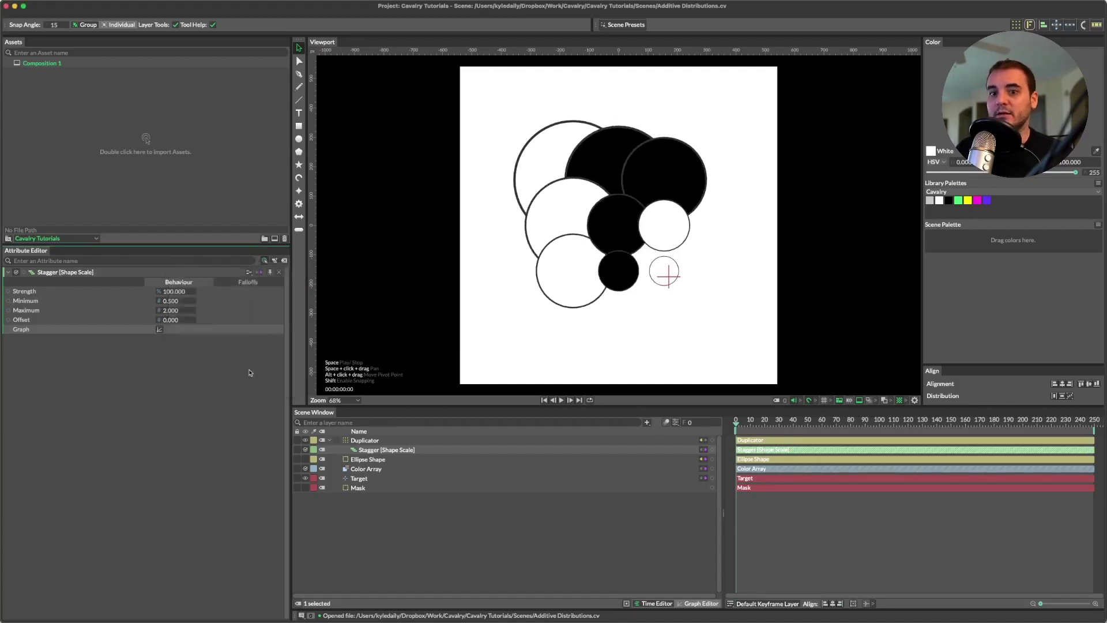
left_click(160, 329)
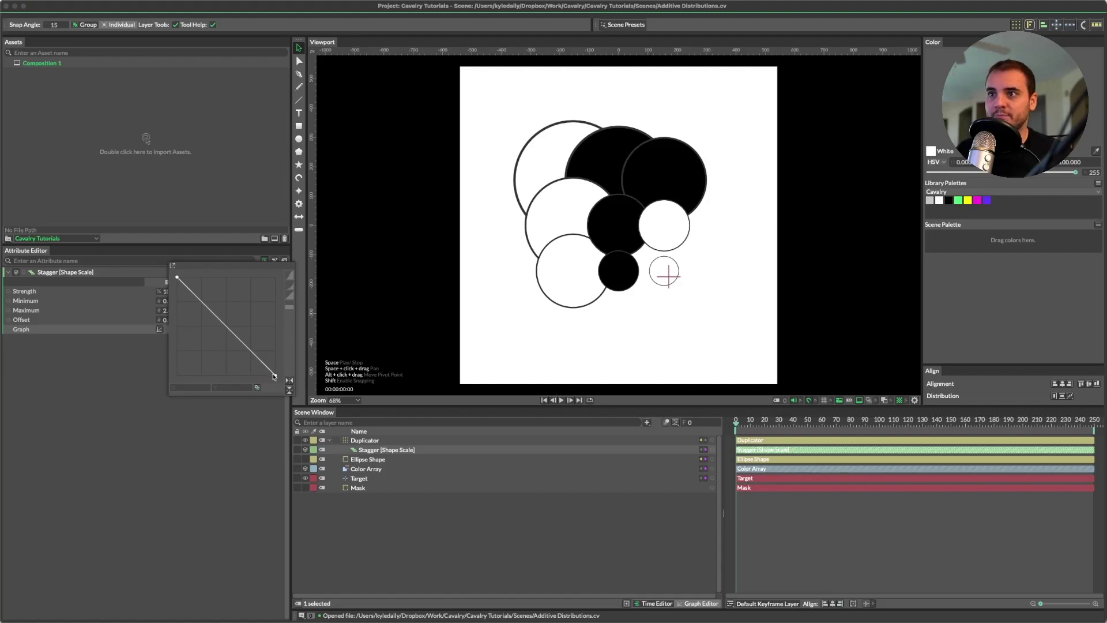
left_click_drag(275, 376, 275, 278)
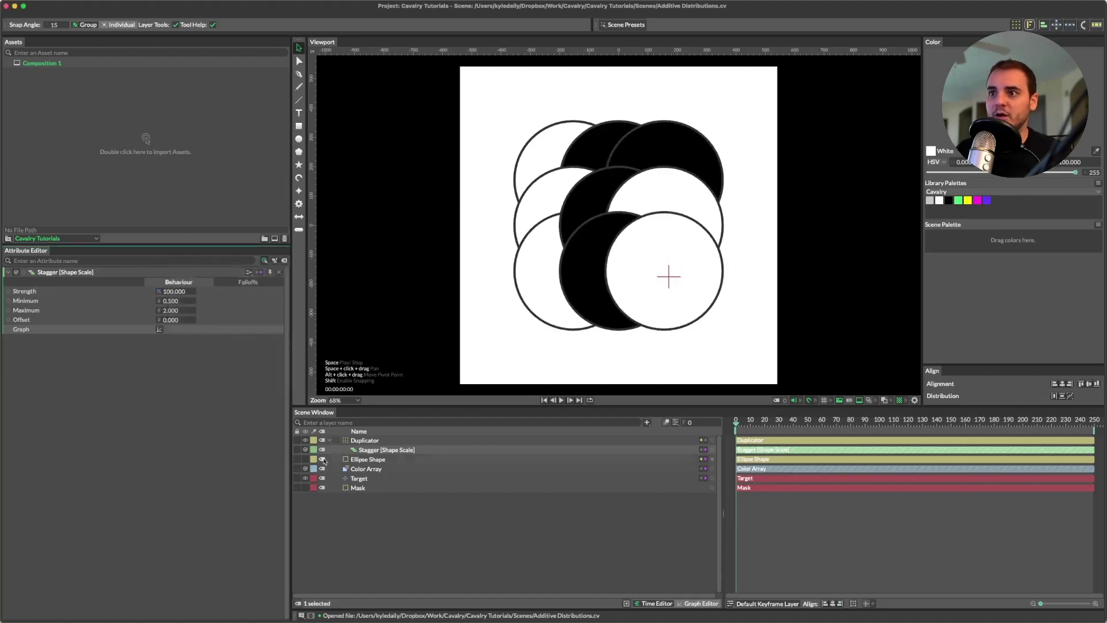
left_click(160, 330)
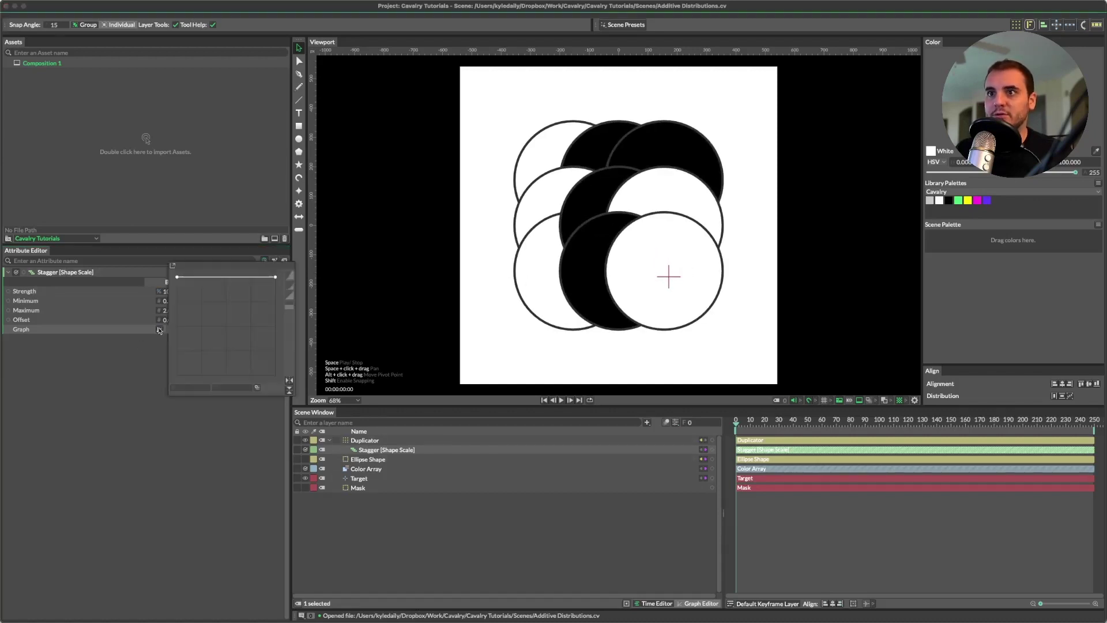
left_click_drag(175, 278, 176, 376)
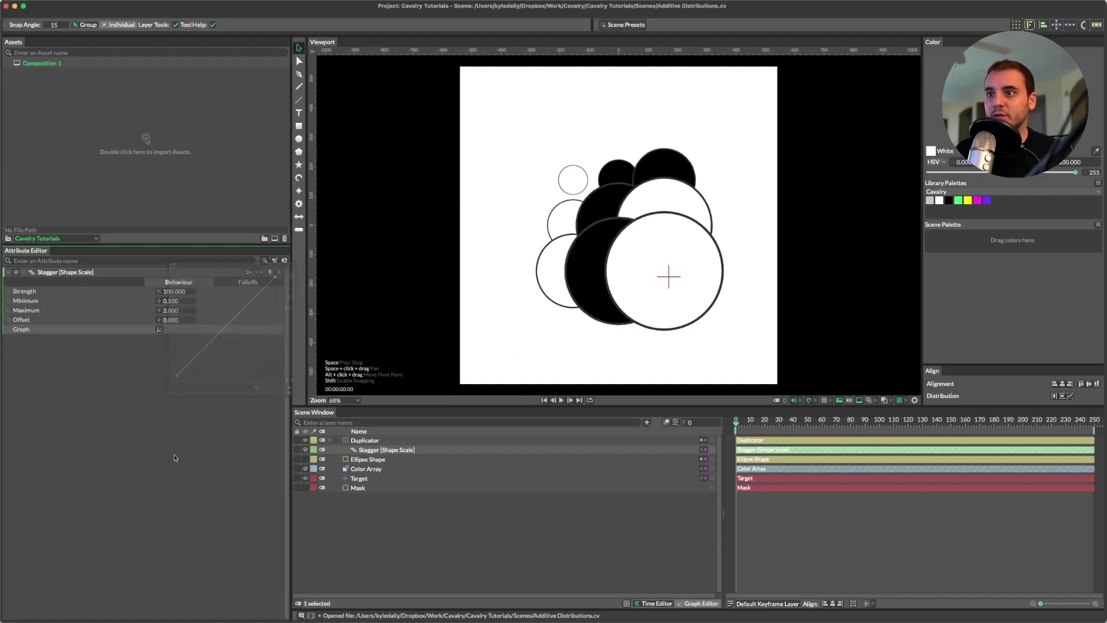
Toggle the Duplicator's Reverse, undo it, and flip the stagger scale curve to falling
left_click(365, 440)
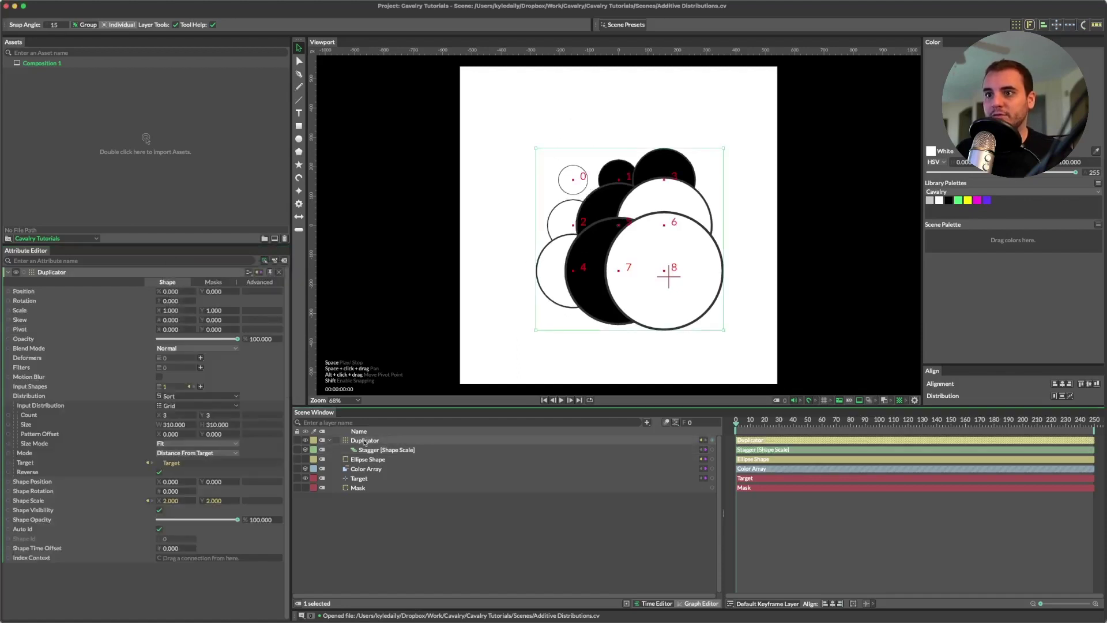
left_click(159, 473)
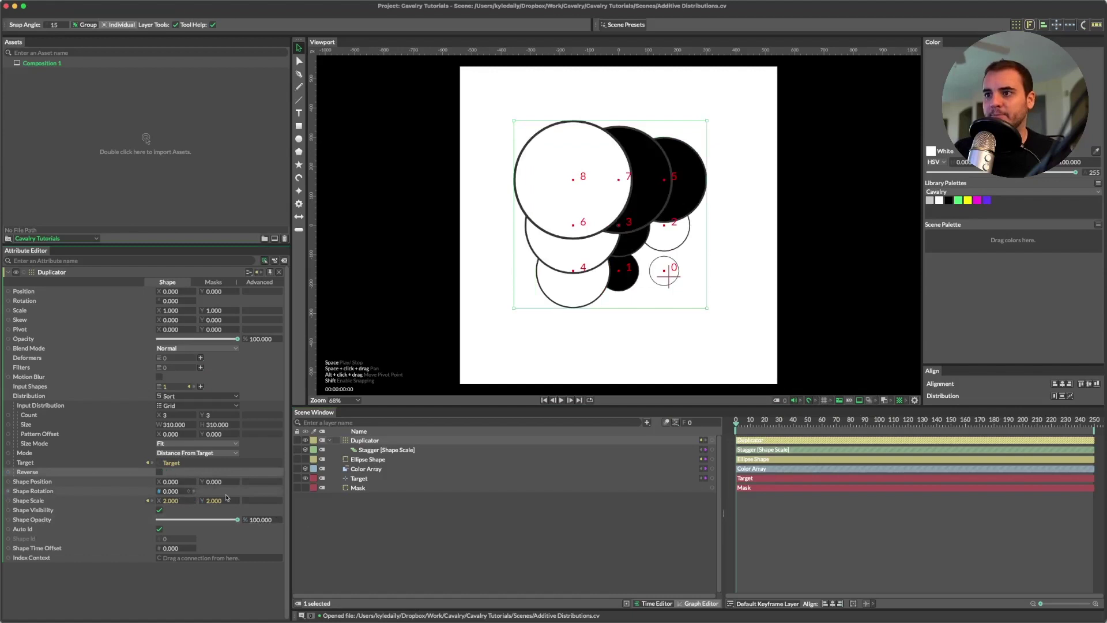
key("super+z")
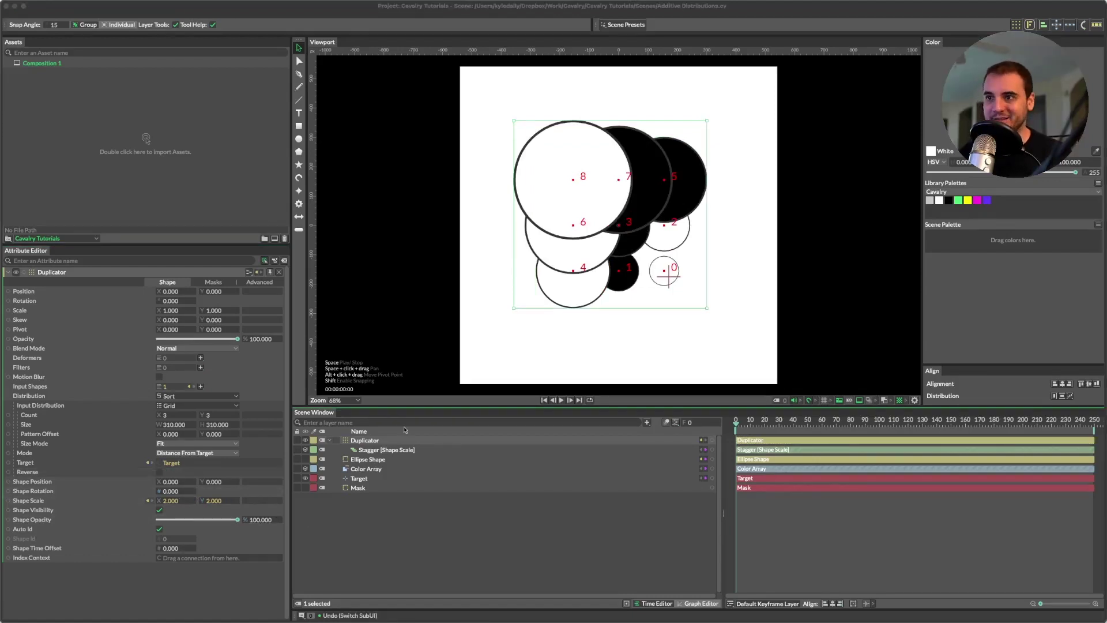
left_click(386, 450)
left_click(159, 330)
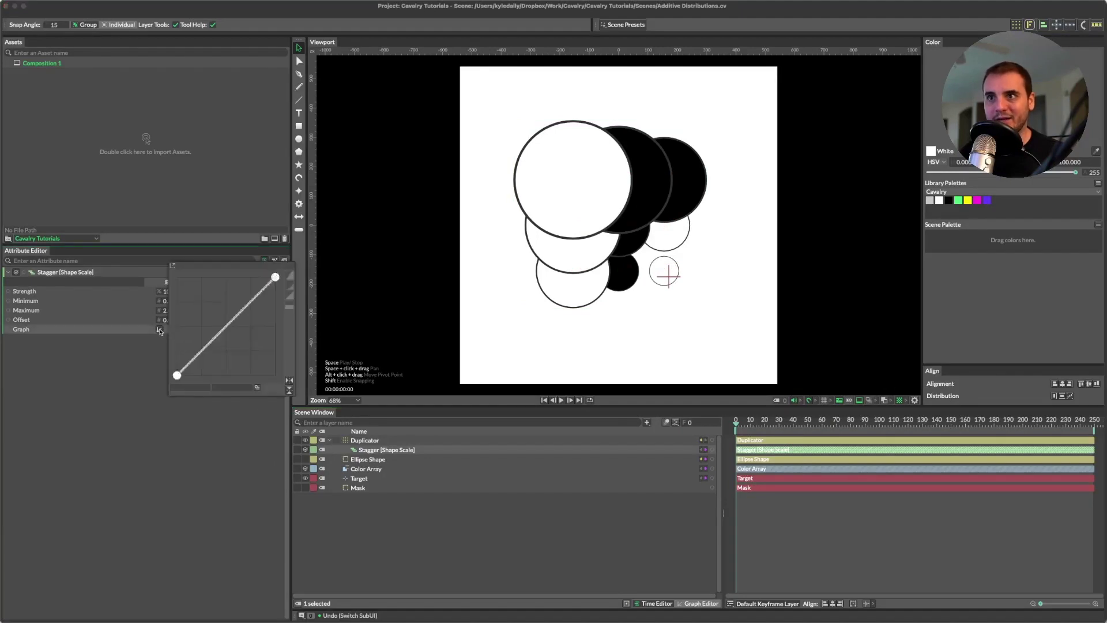
left_click(289, 380)
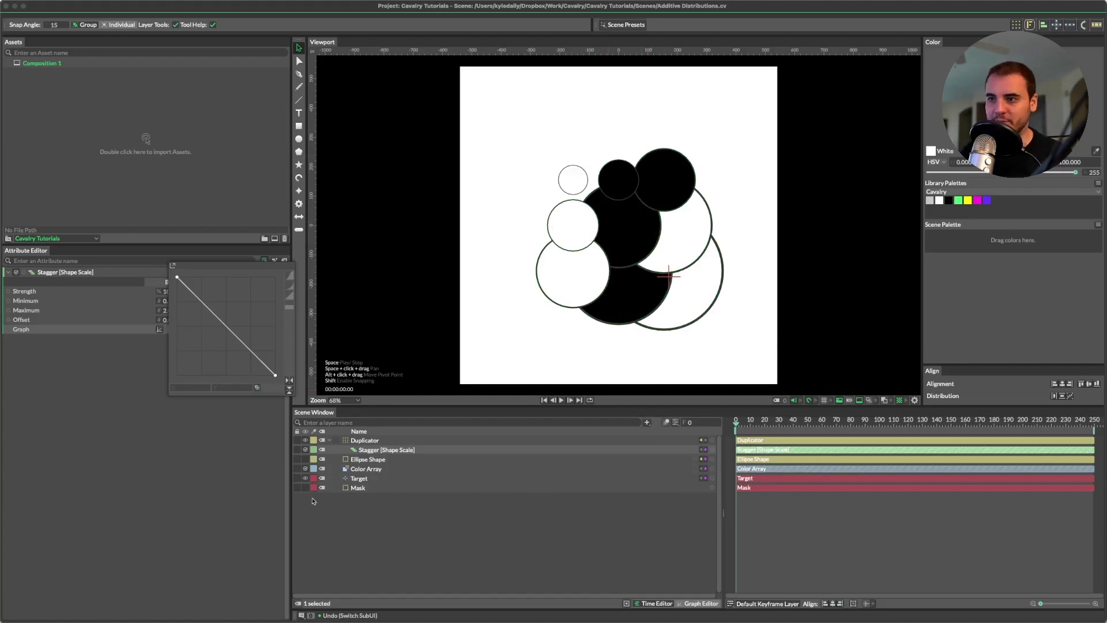
Wrap the Sort's Grid input in a Shuffle distribution with Seed 0
left_click(366, 441)
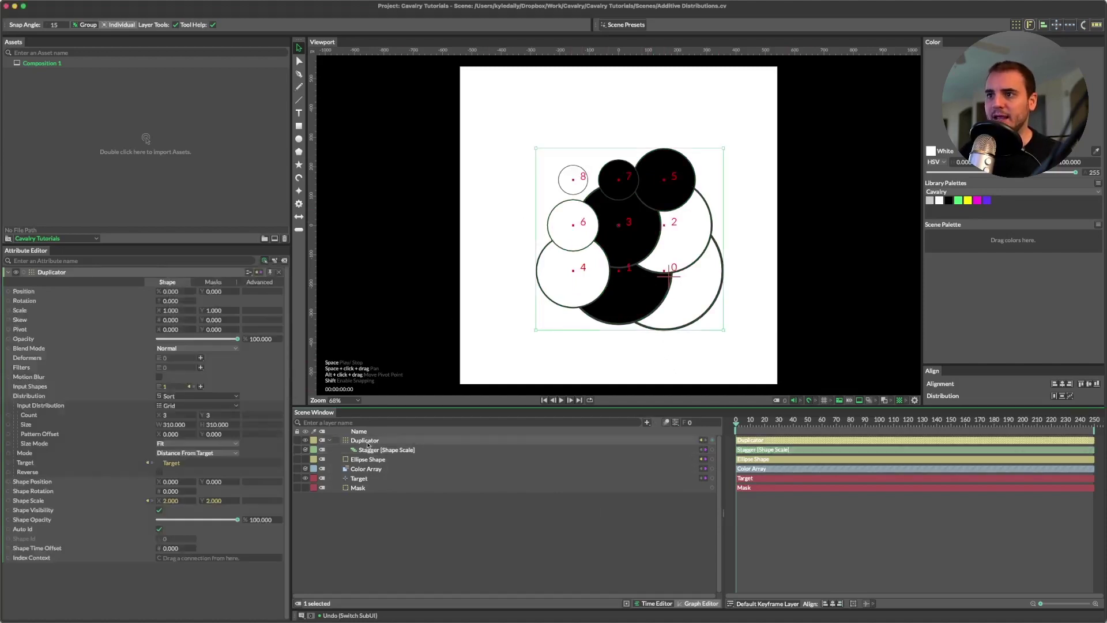
left_click(177, 411)
left_click(180, 567)
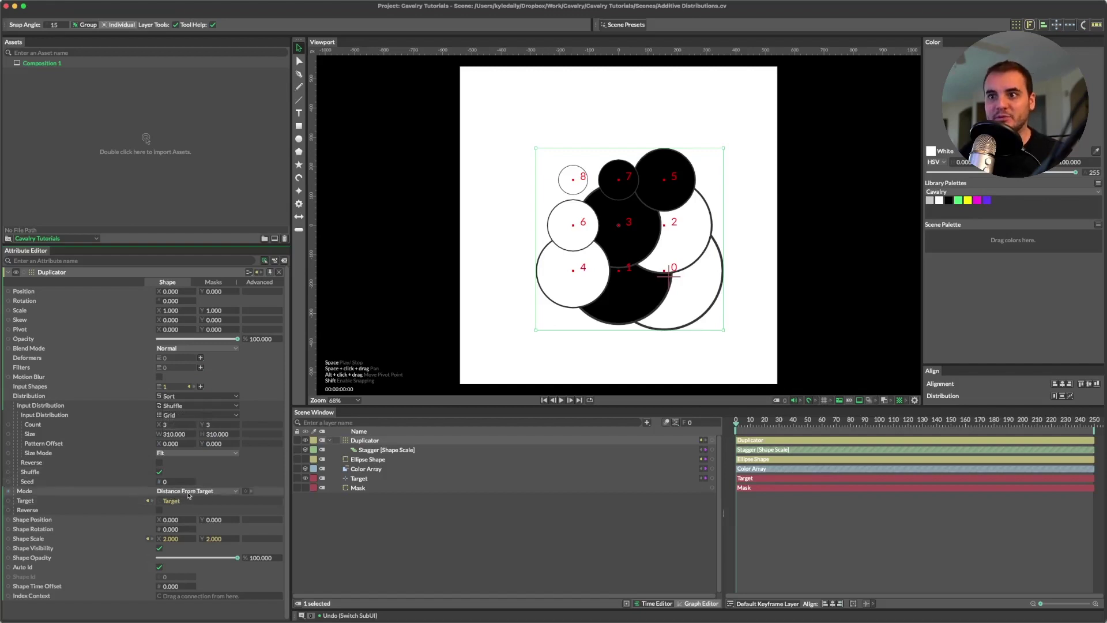
Set the Sort mode to Horizontal and scrub the Shuffle Seed to 50
left_click(188, 494)
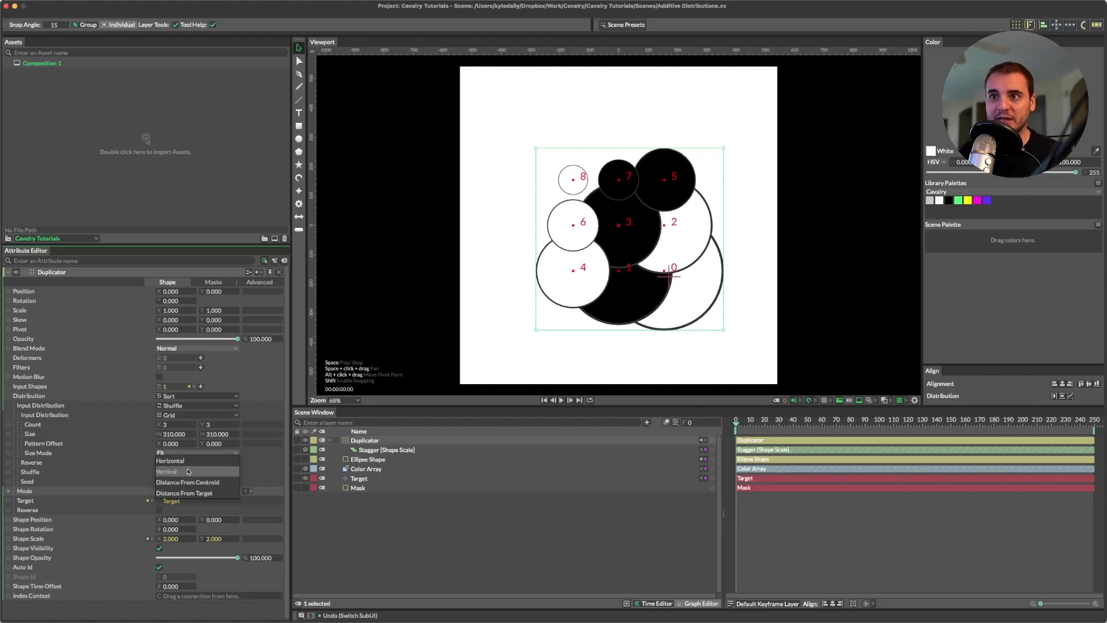
left_click(187, 462)
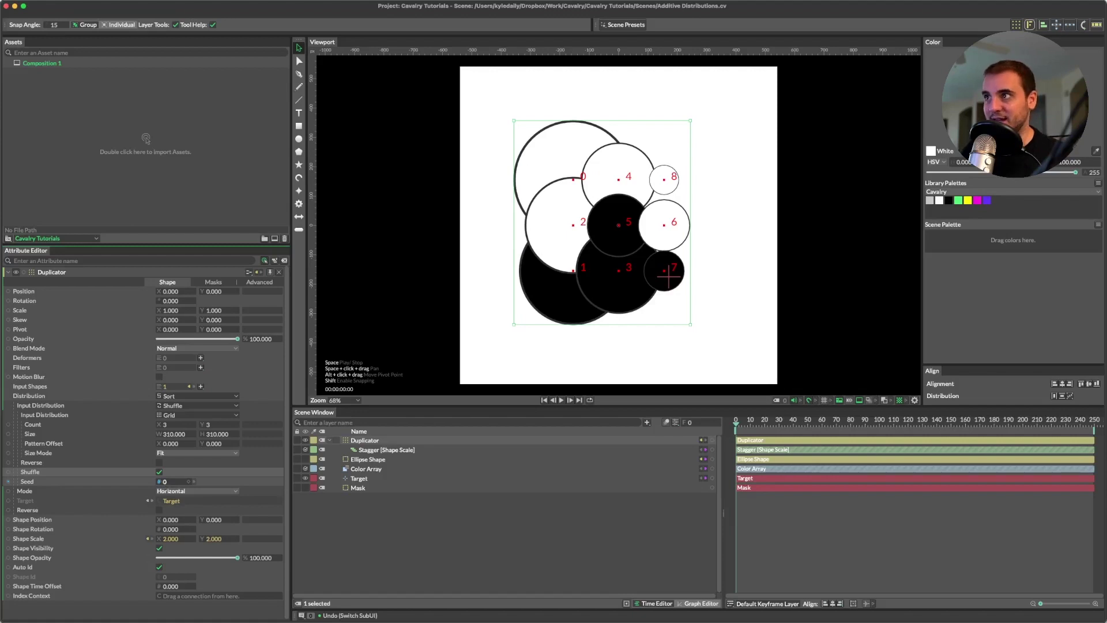
left_click_drag(173, 481, 573, 100)
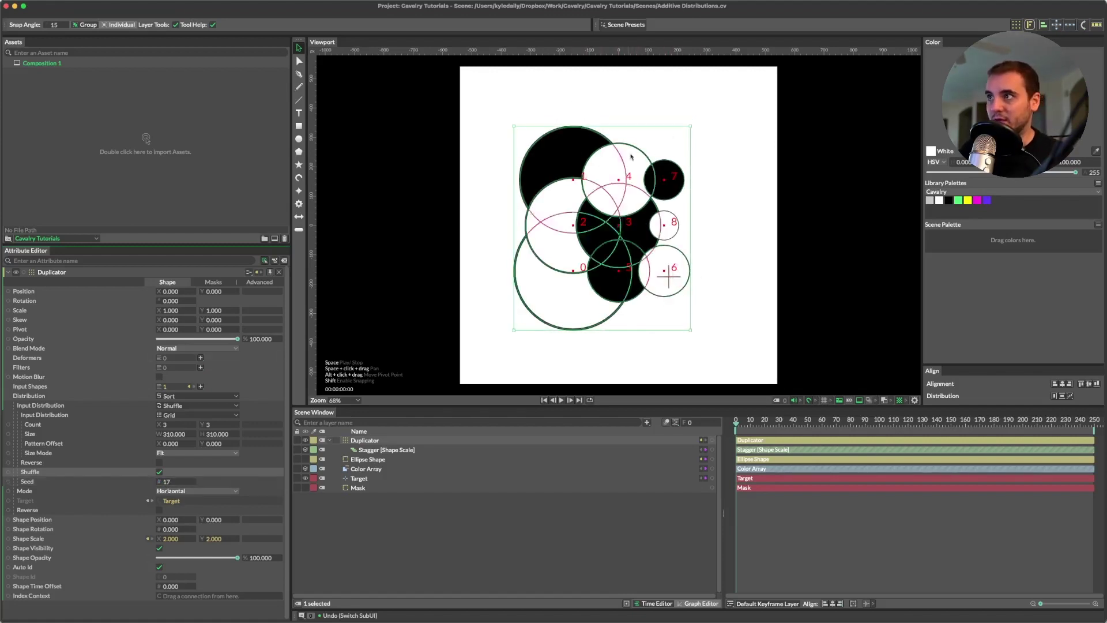
mouse_move(170, 483)
left_mouse_down()
mouse_move(277, 381)
mouse_move(190, 482)
mouse_move(290, 482)
mouse_move(169, 485)
left_mouse_up()
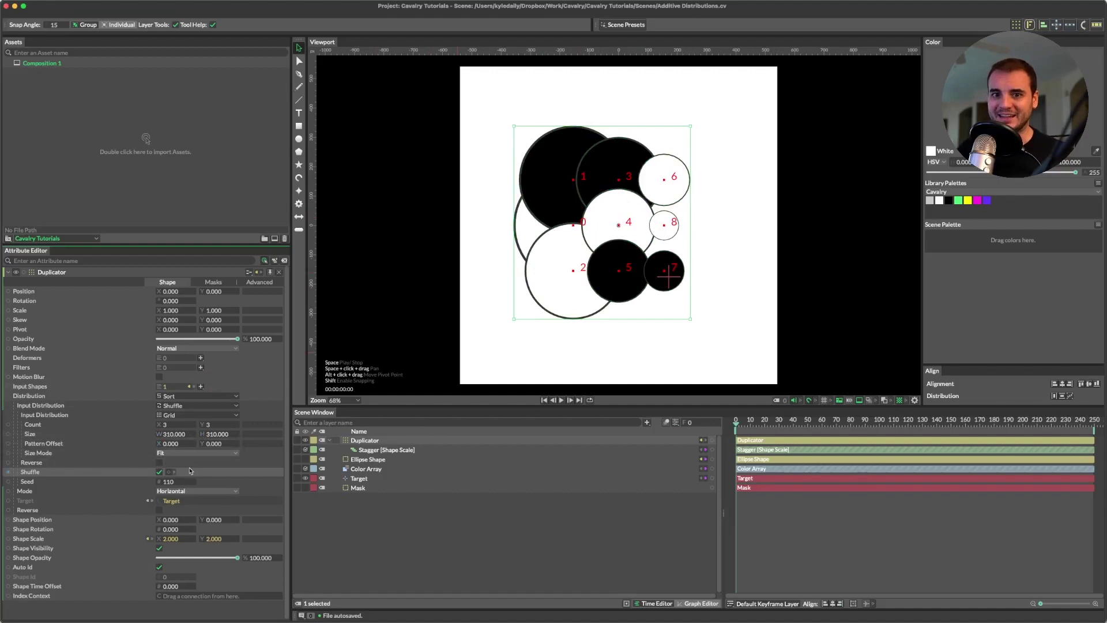
left_click_drag(173, 483, 141, 482)
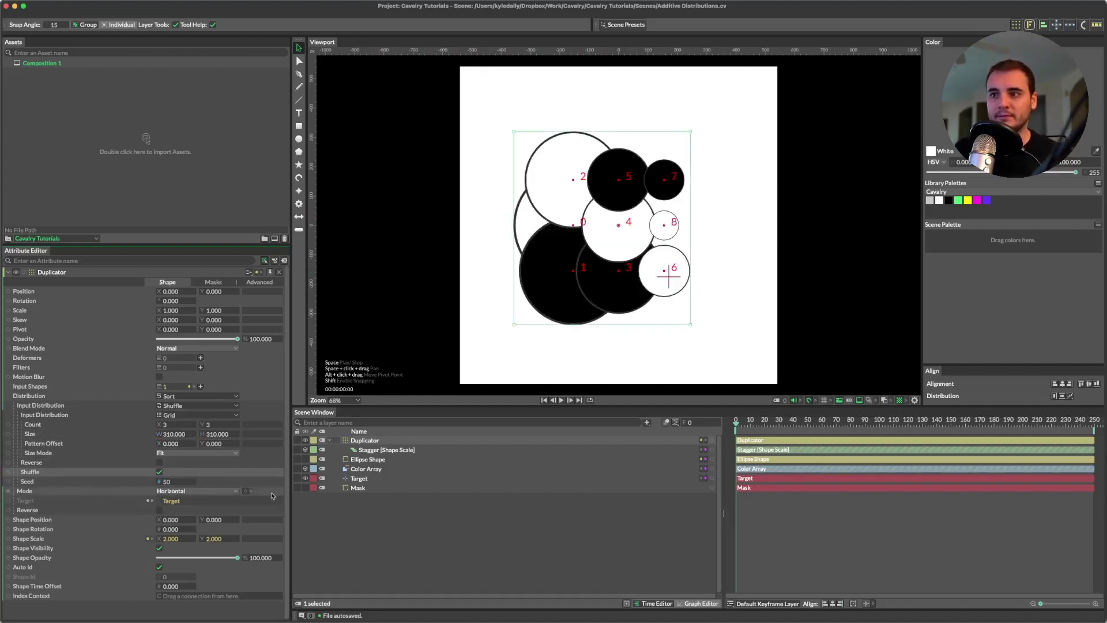
Insert a Mask distribution between the Shuffle and the Grid, leaving its Masks list empty
left_click(443, 337)
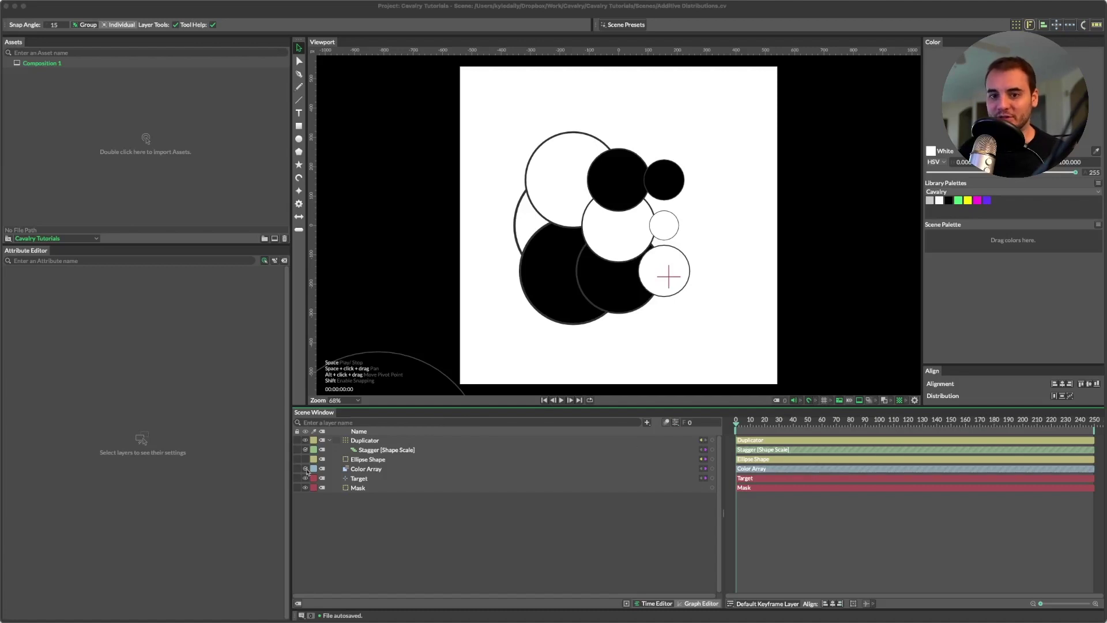
left_click(366, 441)
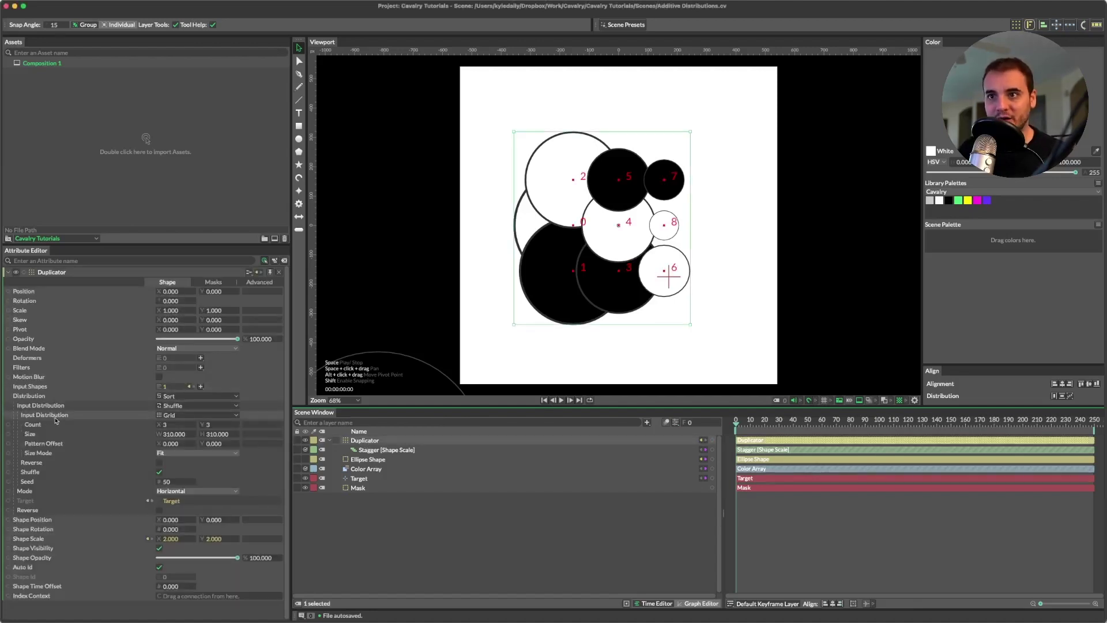
left_click(179, 416)
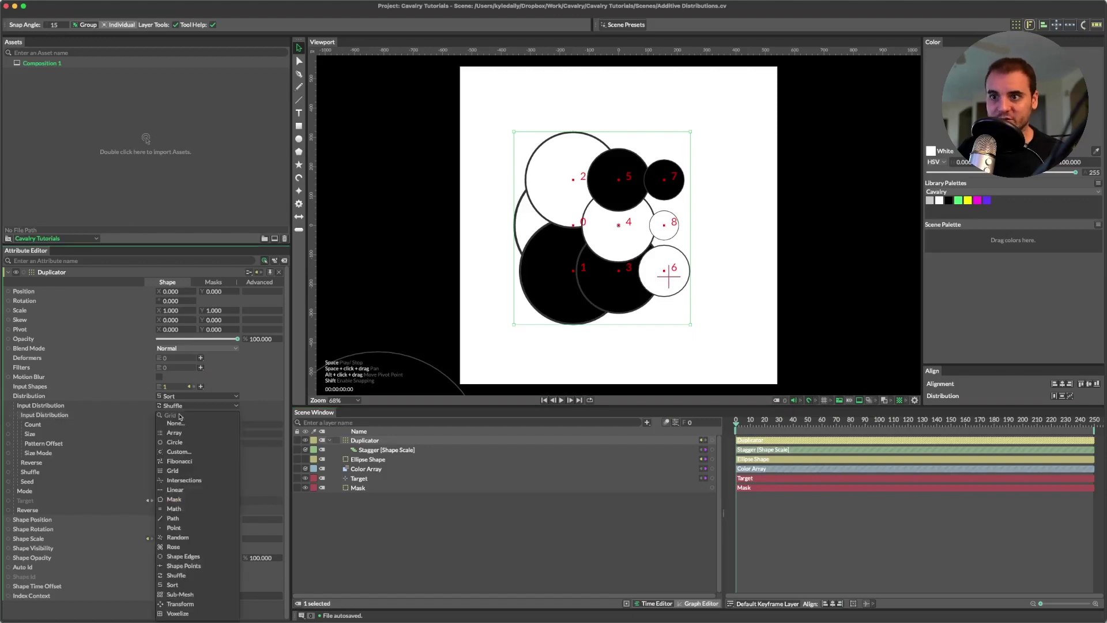
left_click(175, 499)
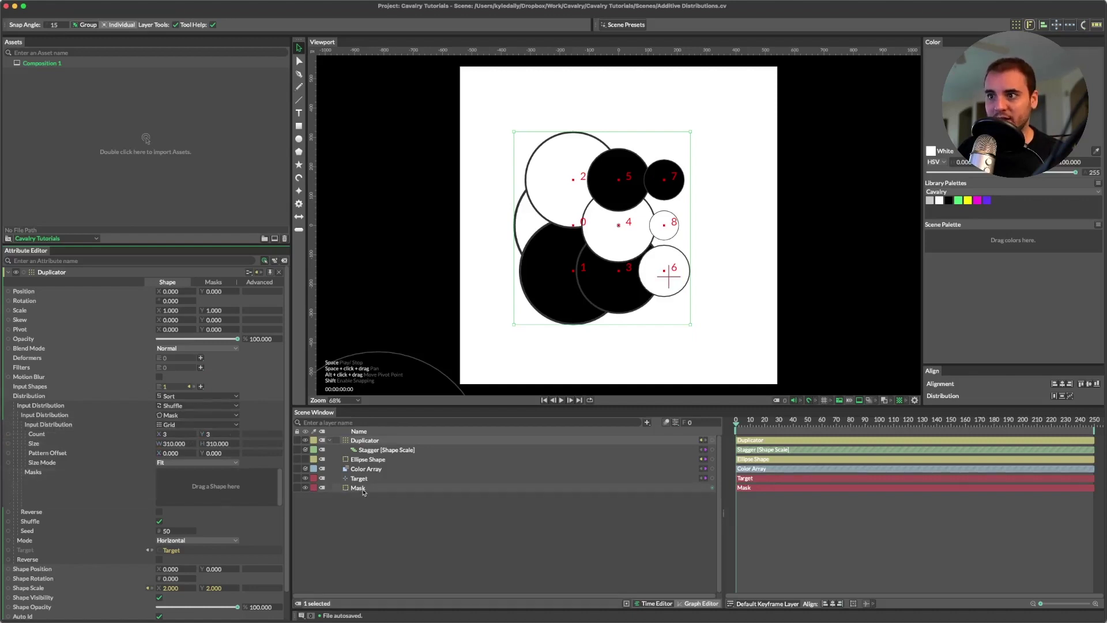
Assign the Mask layer to the Masks field, test moving the ellipse, then undo the move
left_click_drag(363, 491, 255, 486)
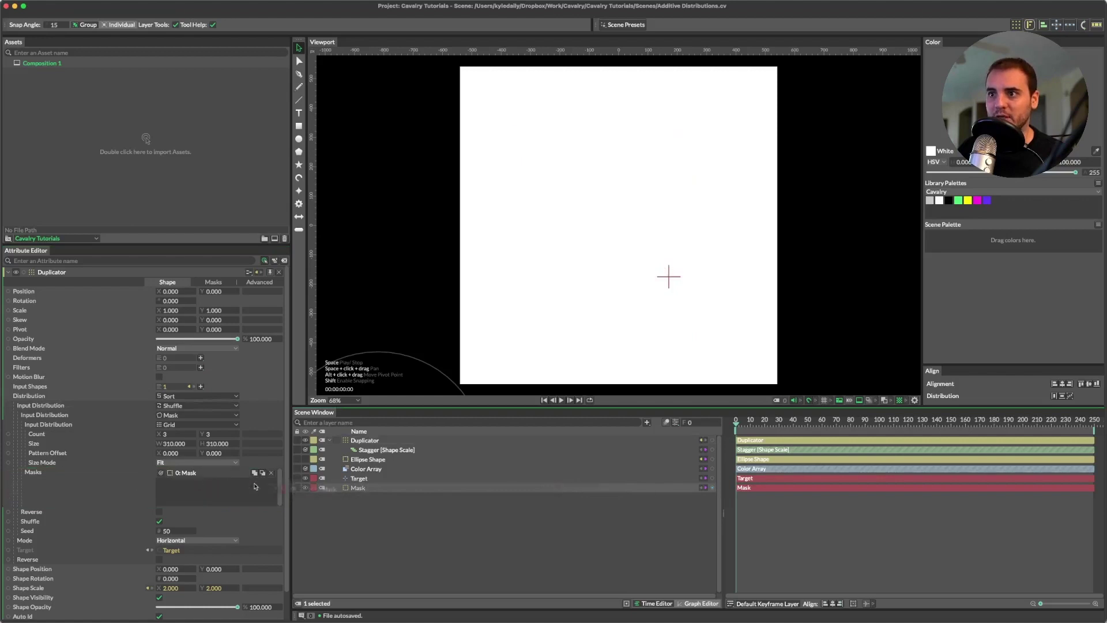
left_click(358, 488)
left_click_drag(392, 368, 529, 225)
left_click(365, 441)
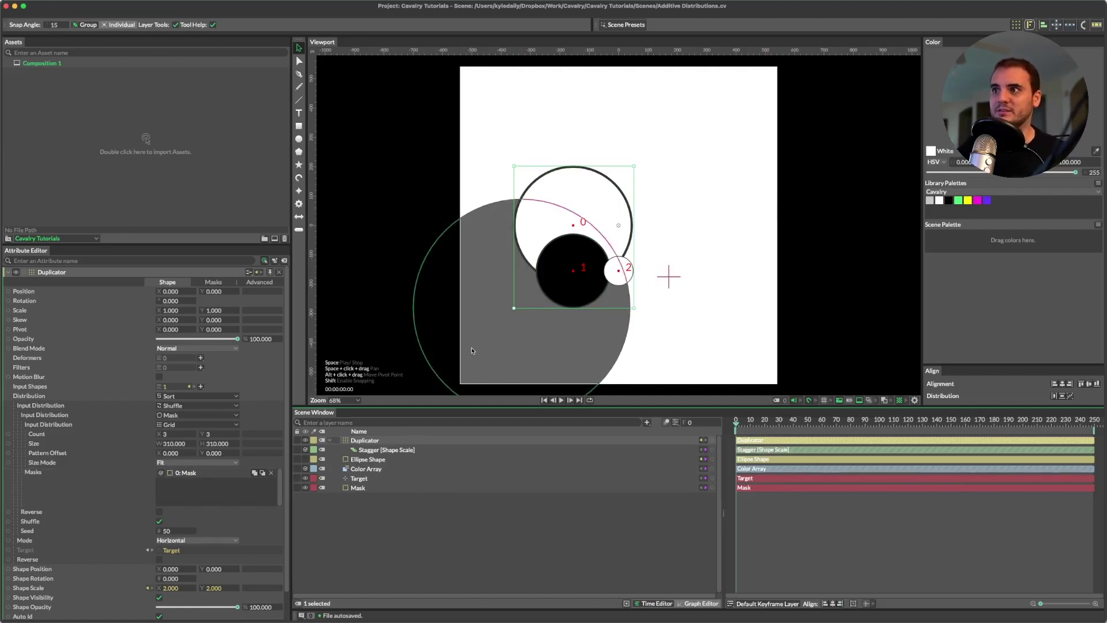
mouse_move(471, 351)
left_mouse_down()
mouse_move(507, 359)
mouse_move(571, 227)
mouse_move(517, 309)
mouse_move(463, 327)
mouse_move(620, 243)
mouse_move(447, 344)
mouse_move(574, 260)
mouse_move(453, 351)
left_mouse_up()
key("super+z")
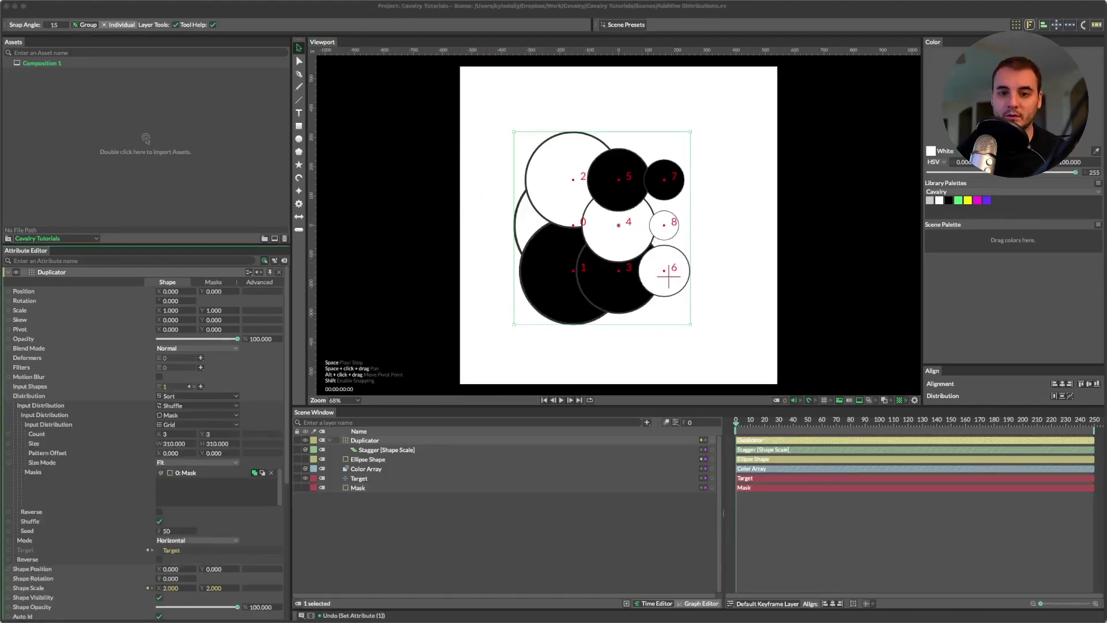
Swap the inner Grid distribution for a Linear row of 7 circles, with Sort Mode set to Vertical
left_click(202, 425)
left_click(185, 491)
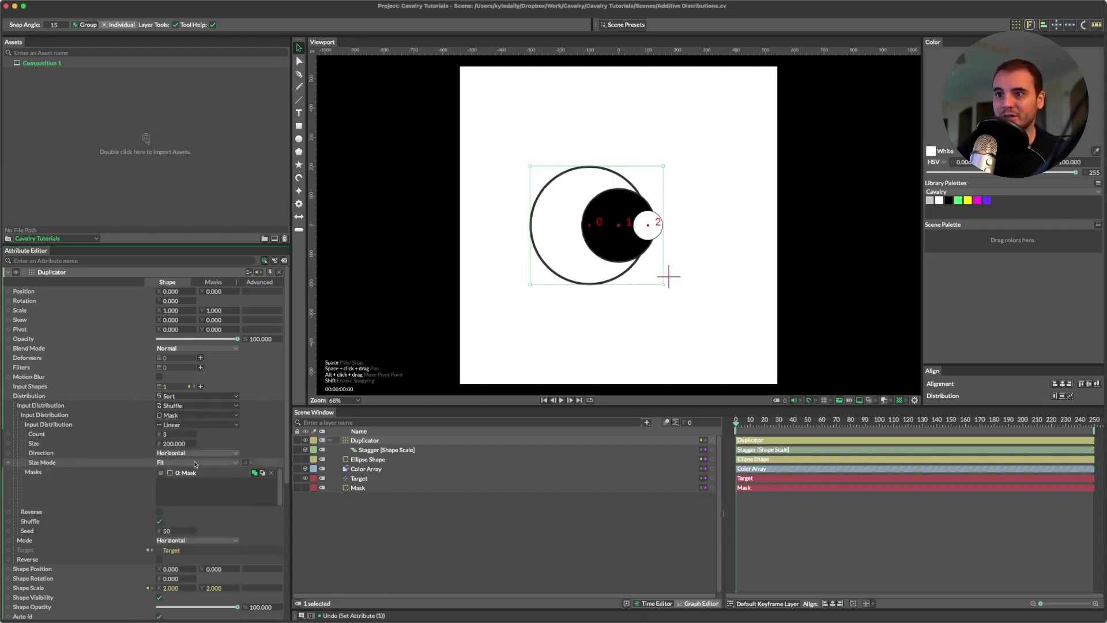
mouse_move(168, 434)
left_mouse_down()
mouse_move(151, 443)
mouse_move(179, 445)
left_mouse_up()
left_click(181, 541)
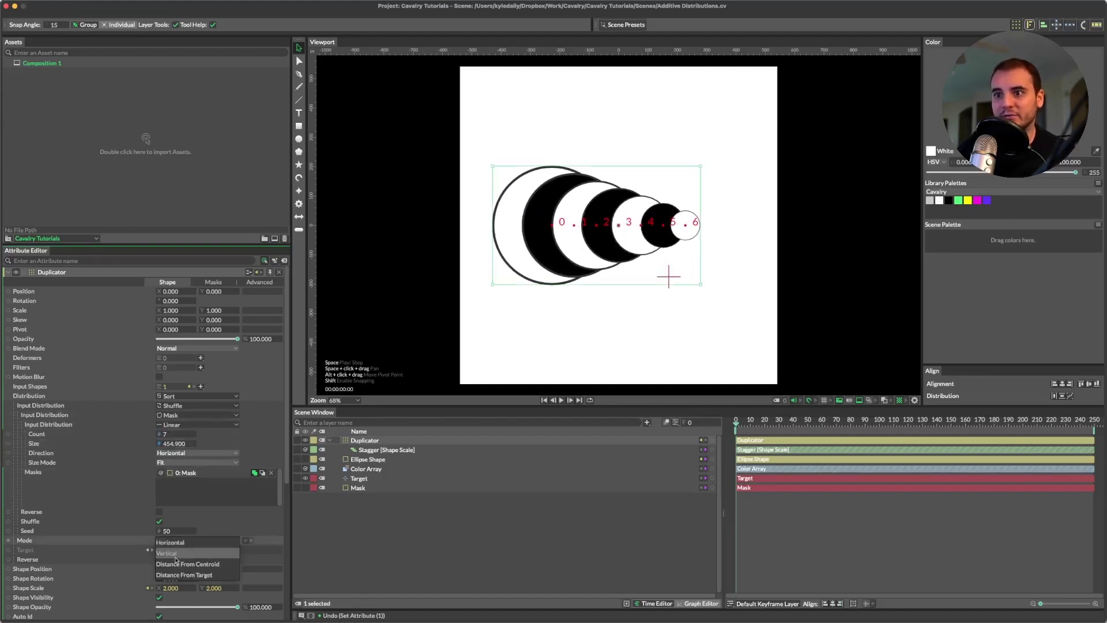
left_click(176, 553)
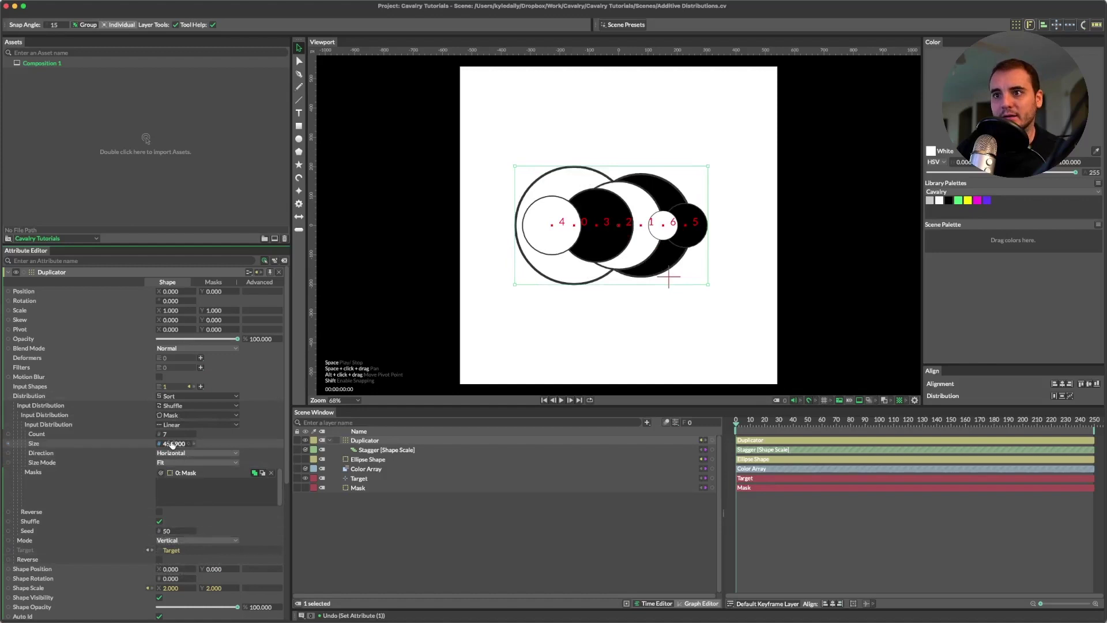